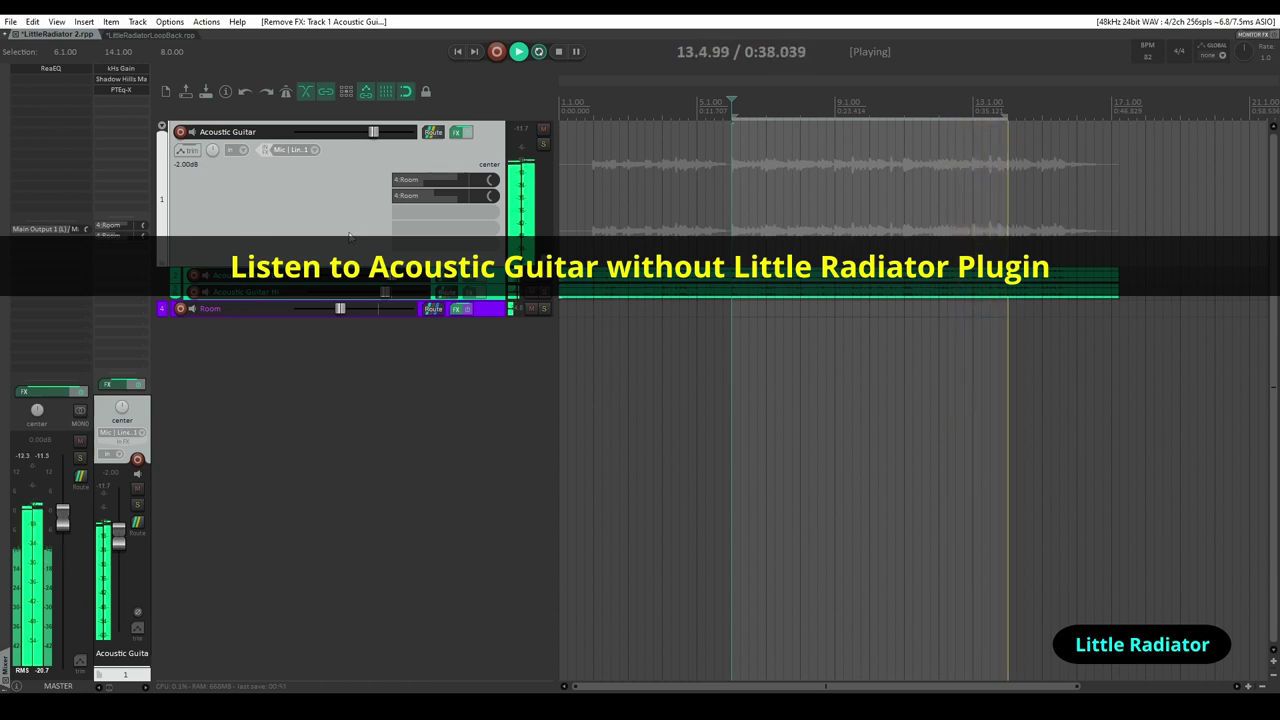
Stop playback, add the Little Radiator (Soundtoys) VST3 plugin to the Acoustic Guitar track and place its window over the empty arrangement area
{"action": "key", "text": "space"}
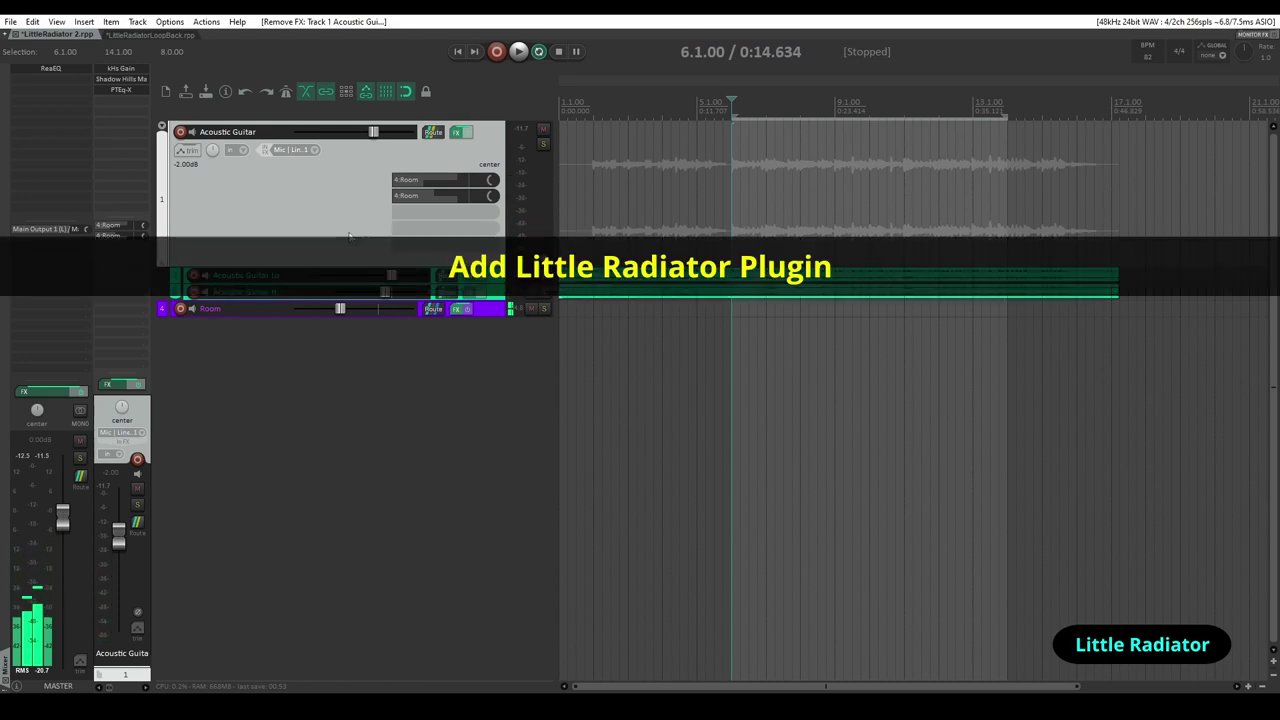
{"action": "double_click", "coordinate": [120, 99]}
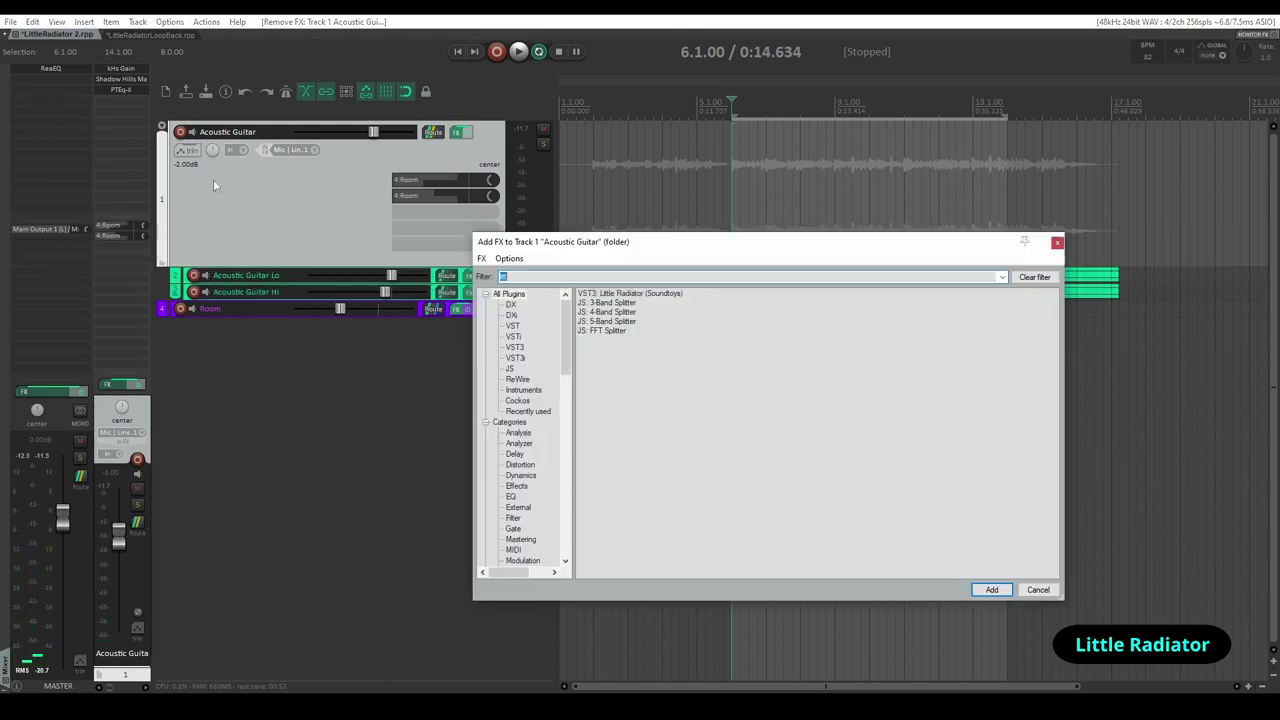
{"action": "double_click", "coordinate": [648, 296]}
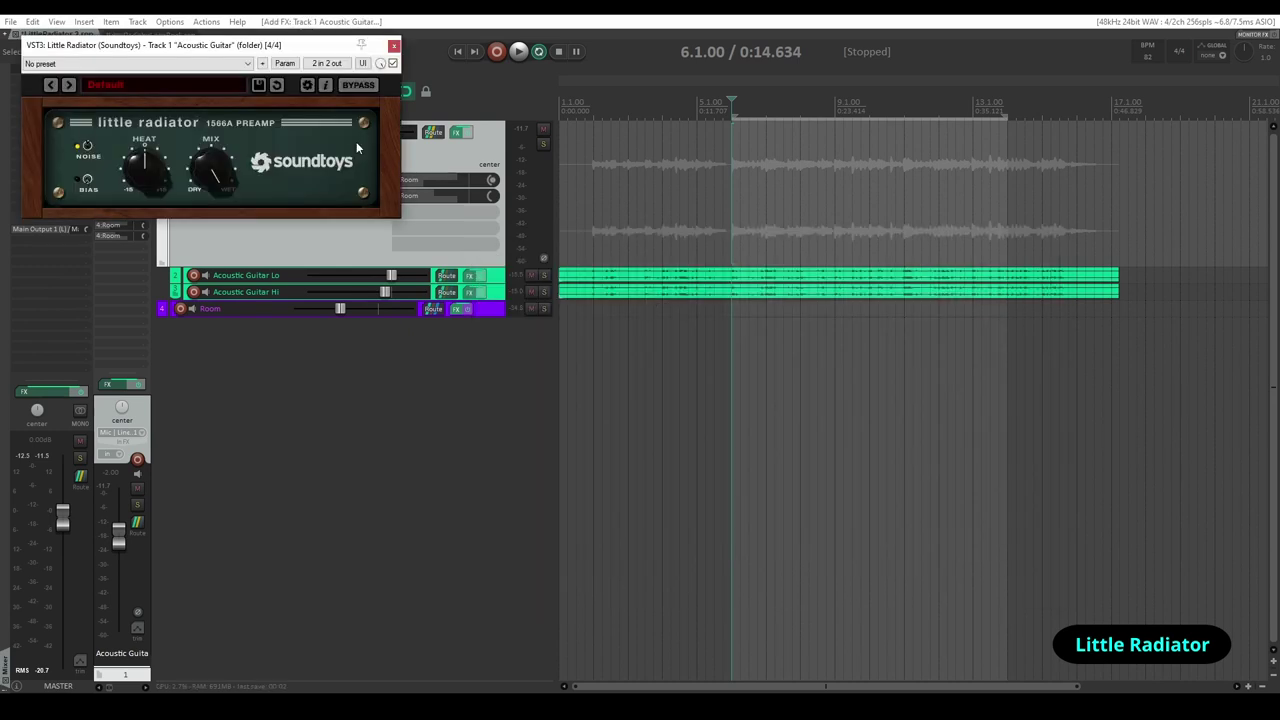
{"action": "left_click_drag", "start_coordinate": [295, 47], "coordinate": [938, 362]}
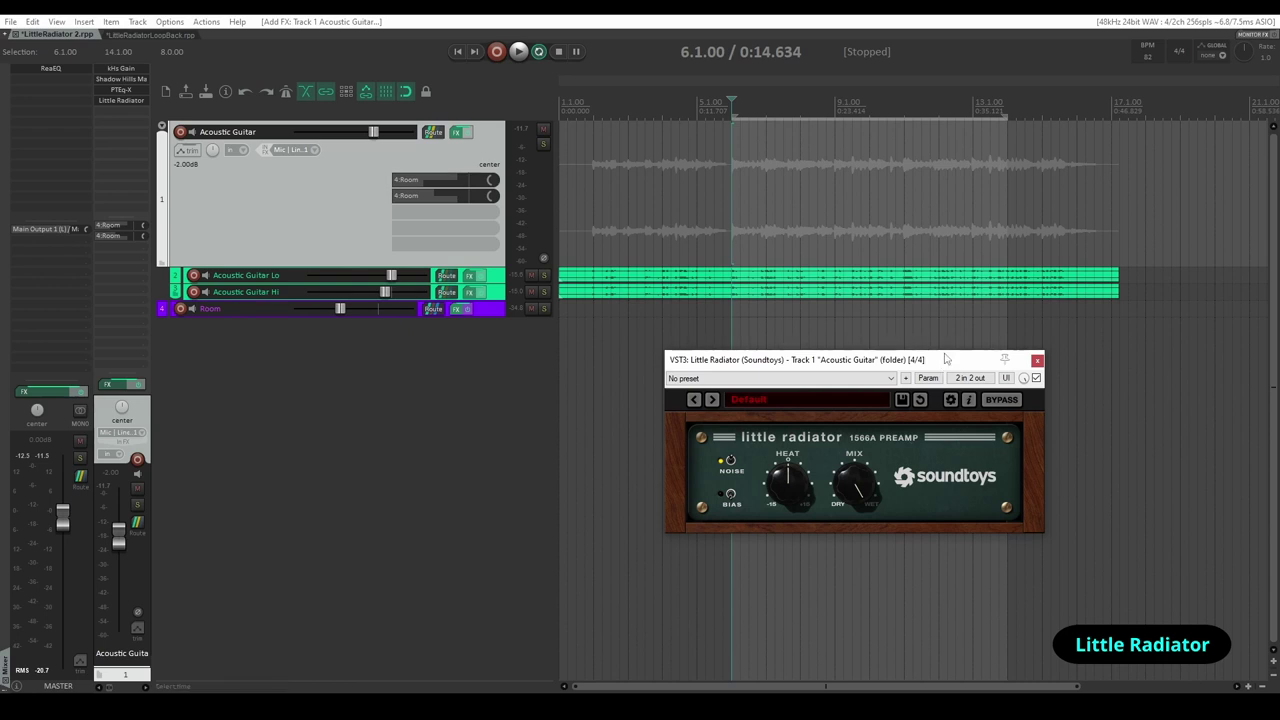
Set Little Radiator's Mix fully Dry, then play the loop while gradually raising Mix most of the way towards Wet
{"action": "left_click_drag", "start_coordinate": [861, 480], "coordinate": [843, 563]}
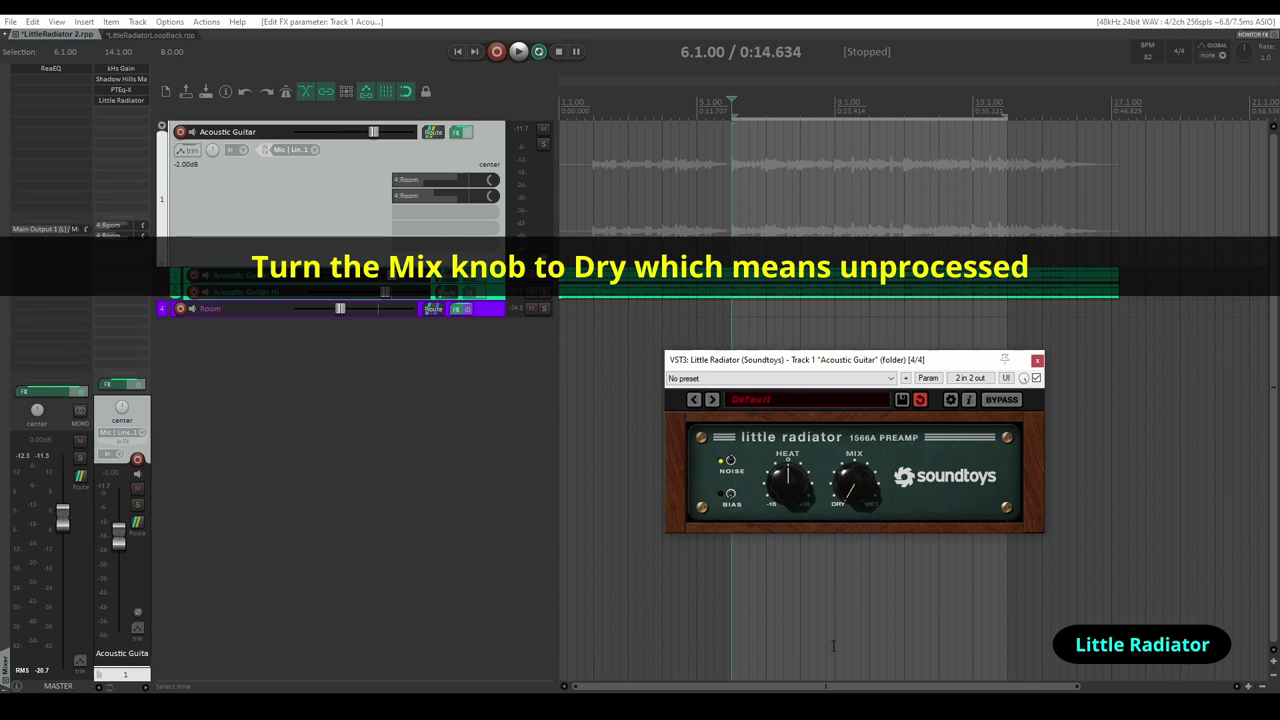
{"action": "key", "text": "space"}
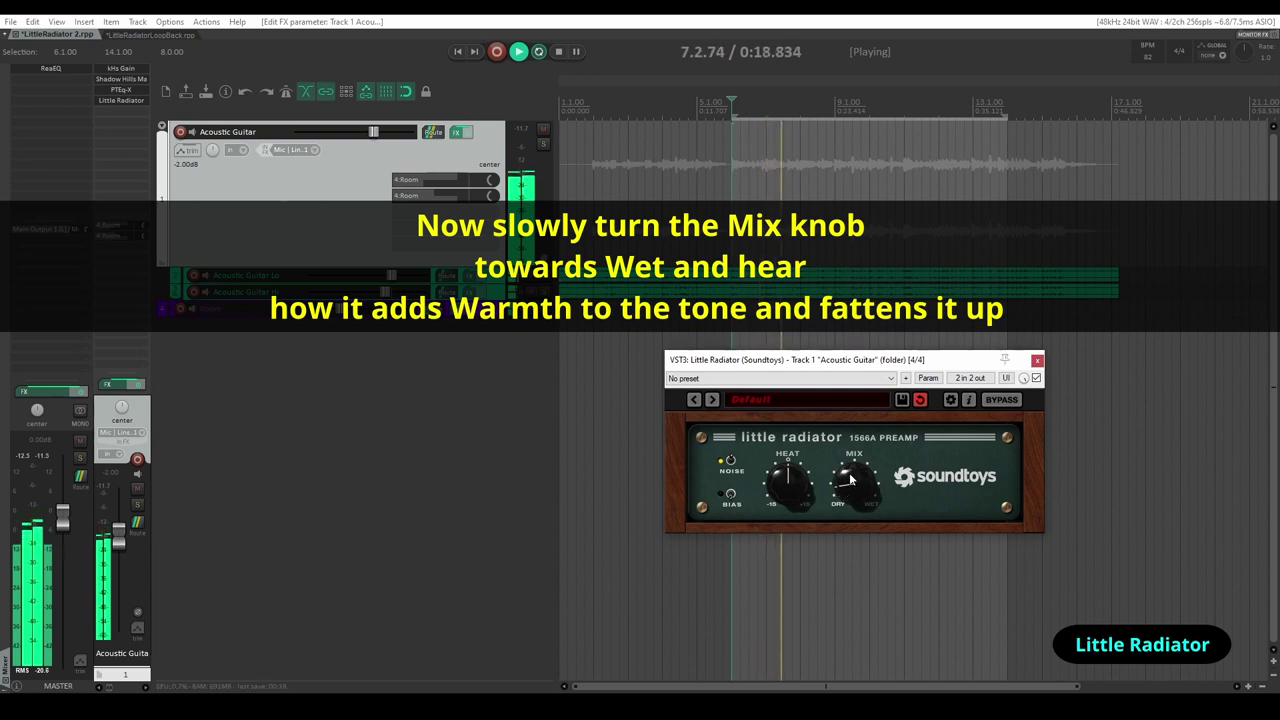
{"action": "left_click_drag", "start_coordinate": [850, 480], "coordinate": [880, 424]}
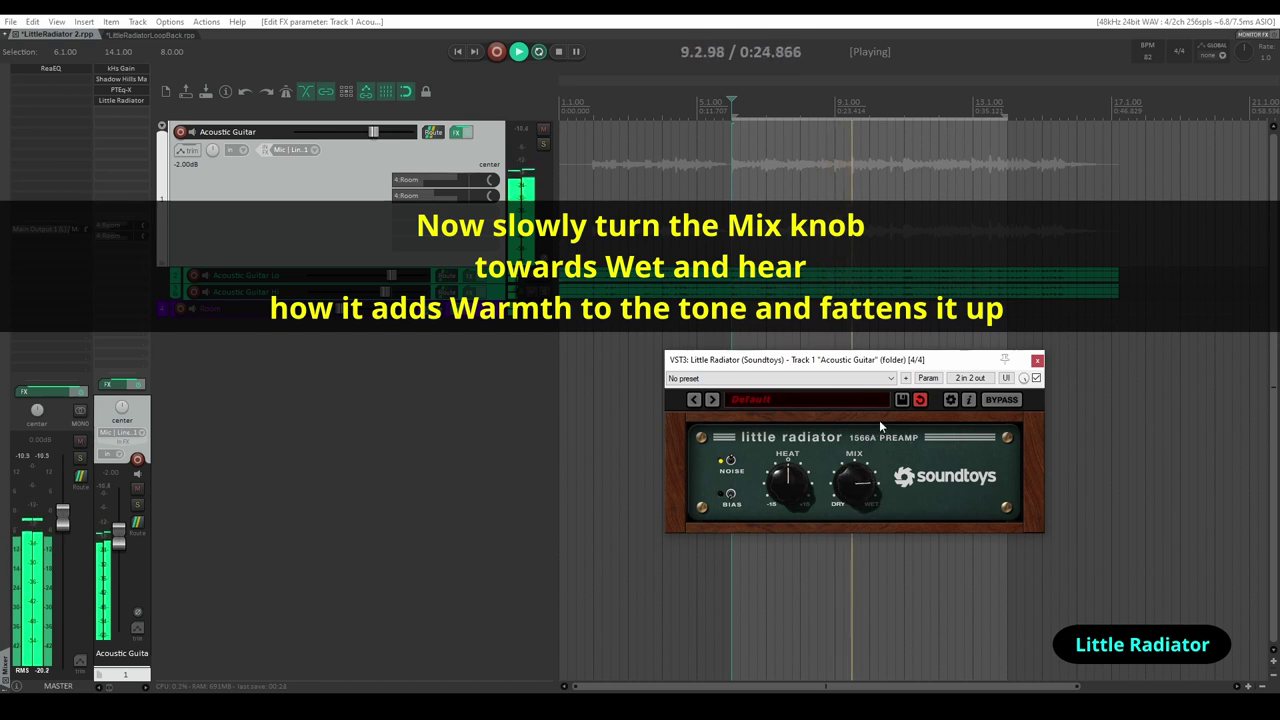
Toggle Little Radiator's bypass on and off during playback to compare the processed and unprocessed guitar
{"action": "left_click", "coordinate": [990, 400]}
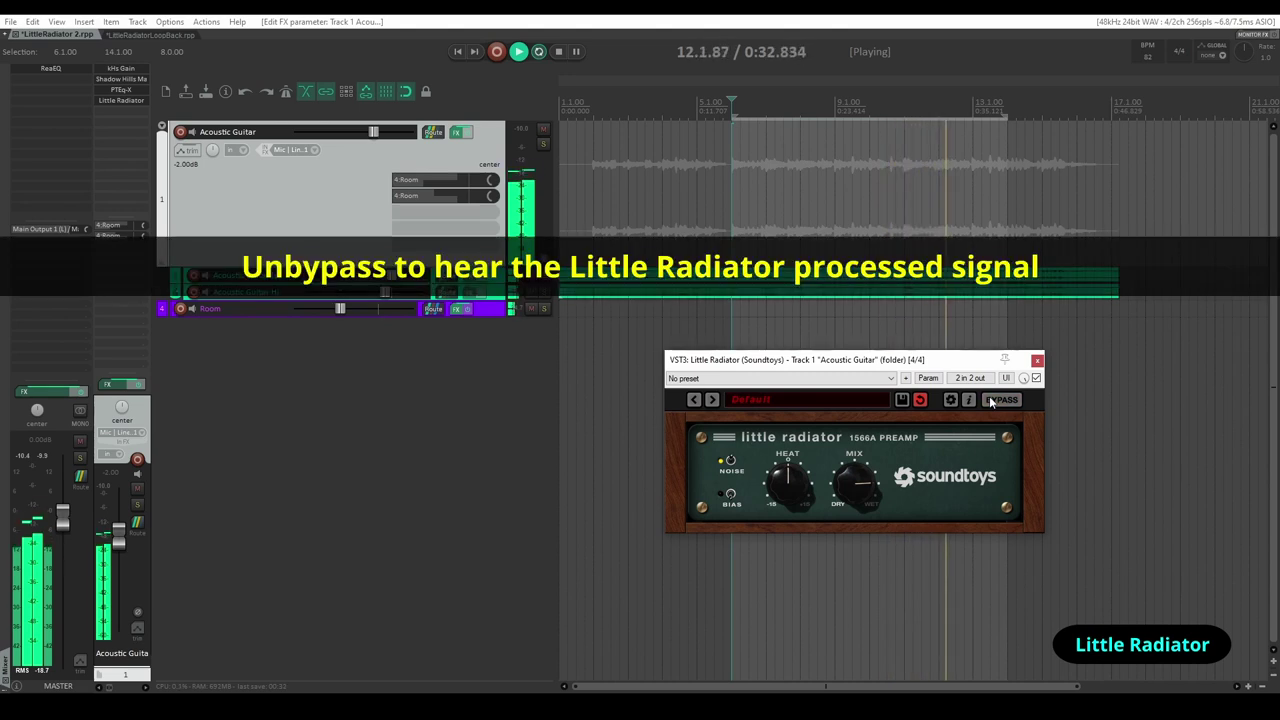
{"action": "left_click", "coordinate": [990, 400]}
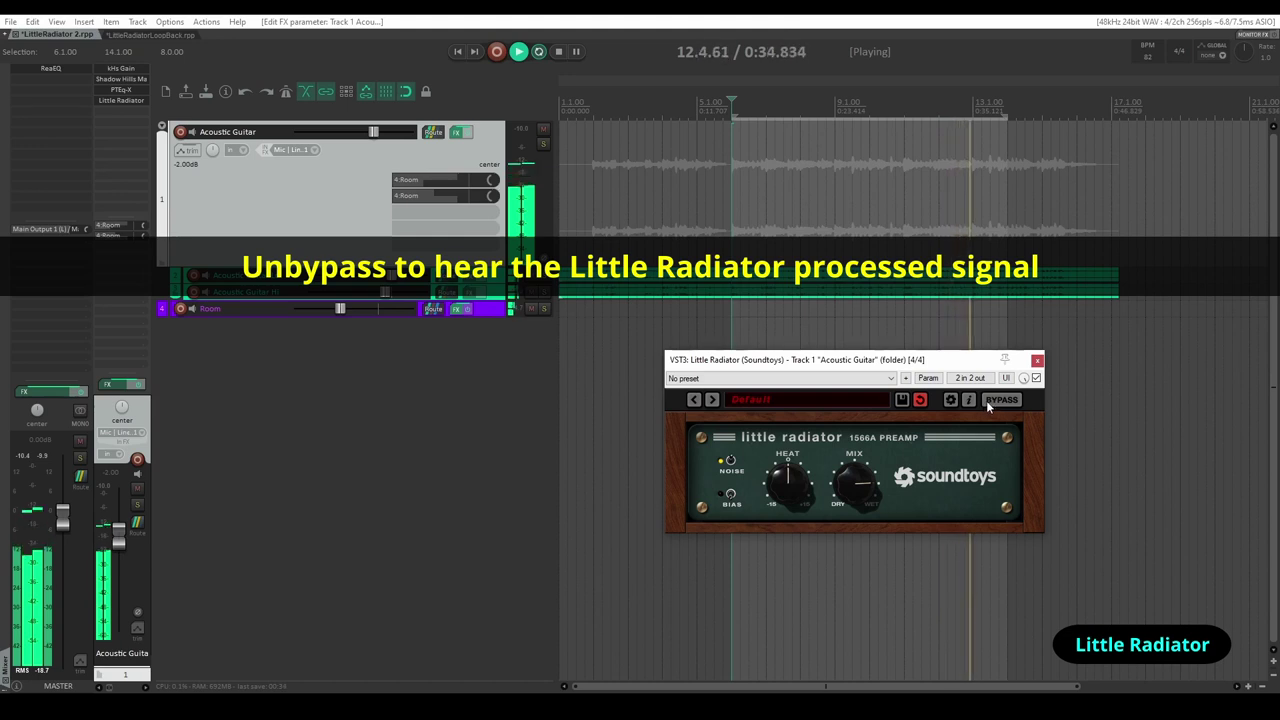
{"action": "left_click", "coordinate": [986, 401]}
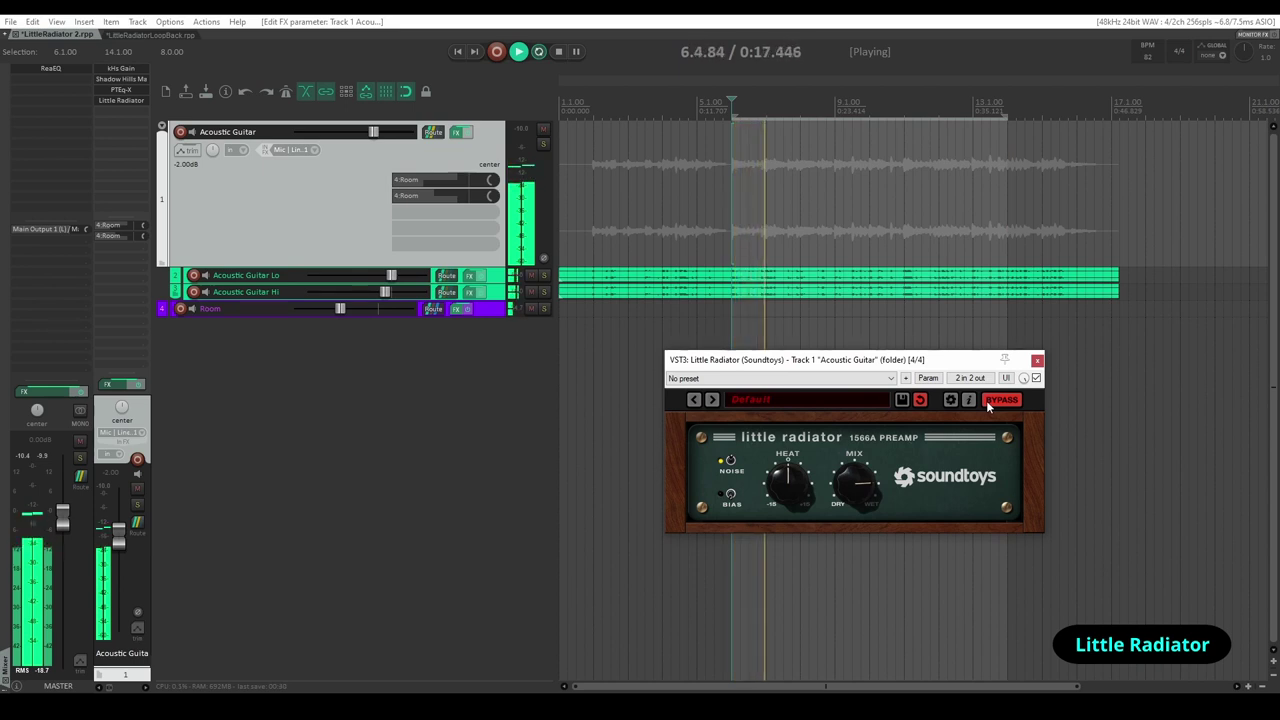
{"action": "left_click", "coordinate": [988, 401]}
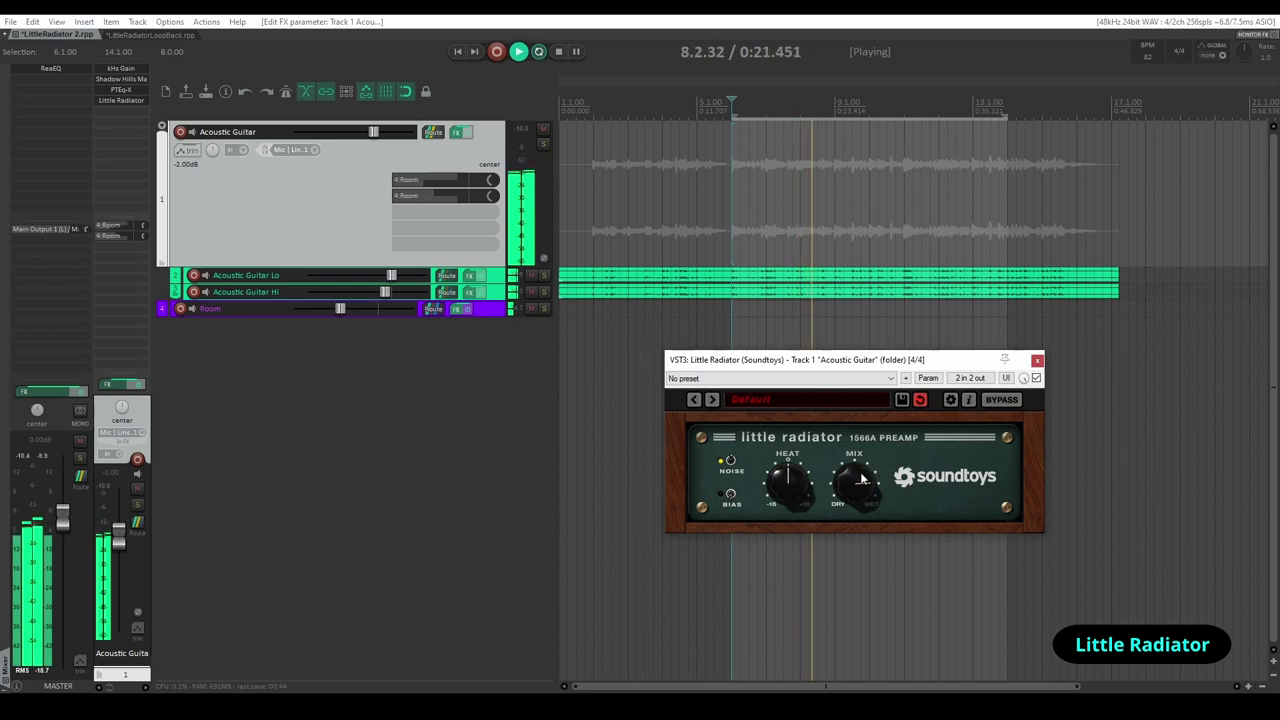
Set Little Radiator's Mix fully Wet and repeatedly compare it with the bypassed signal before stopping playback
{"action": "left_click_drag", "start_coordinate": [862, 478], "coordinate": [874, 450]}
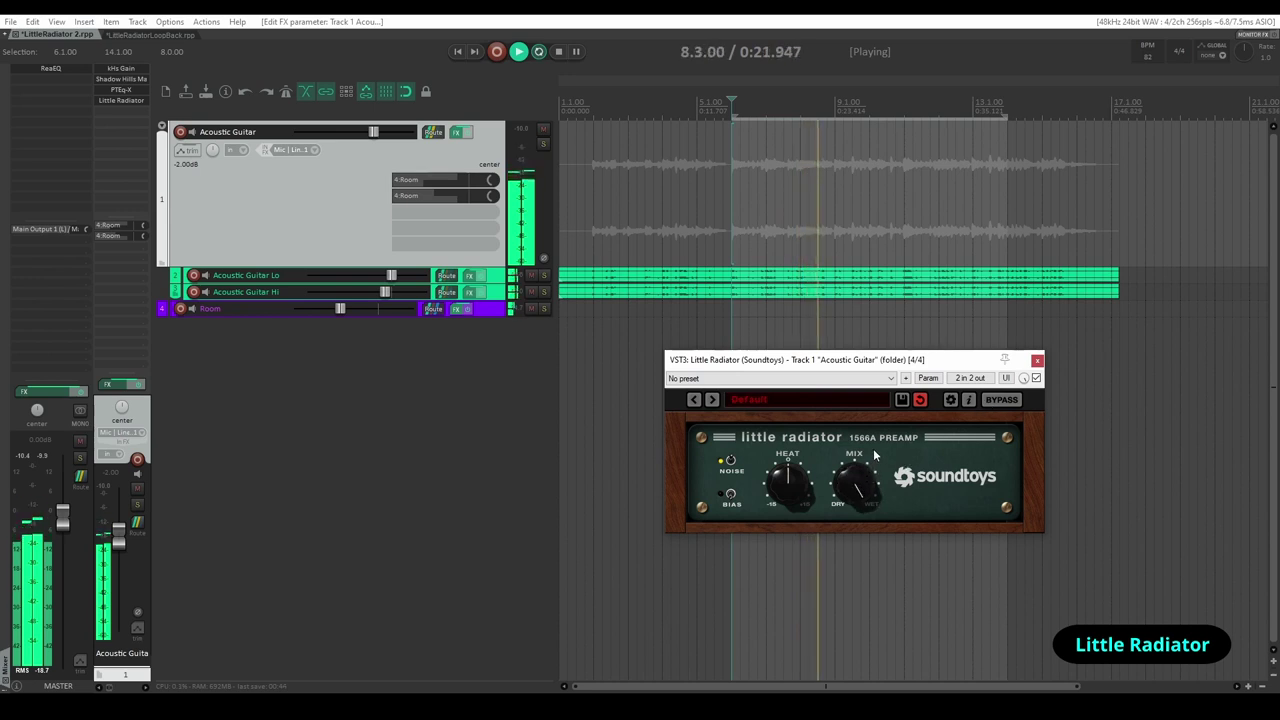
{"action": "left_click", "coordinate": [1001, 400]}
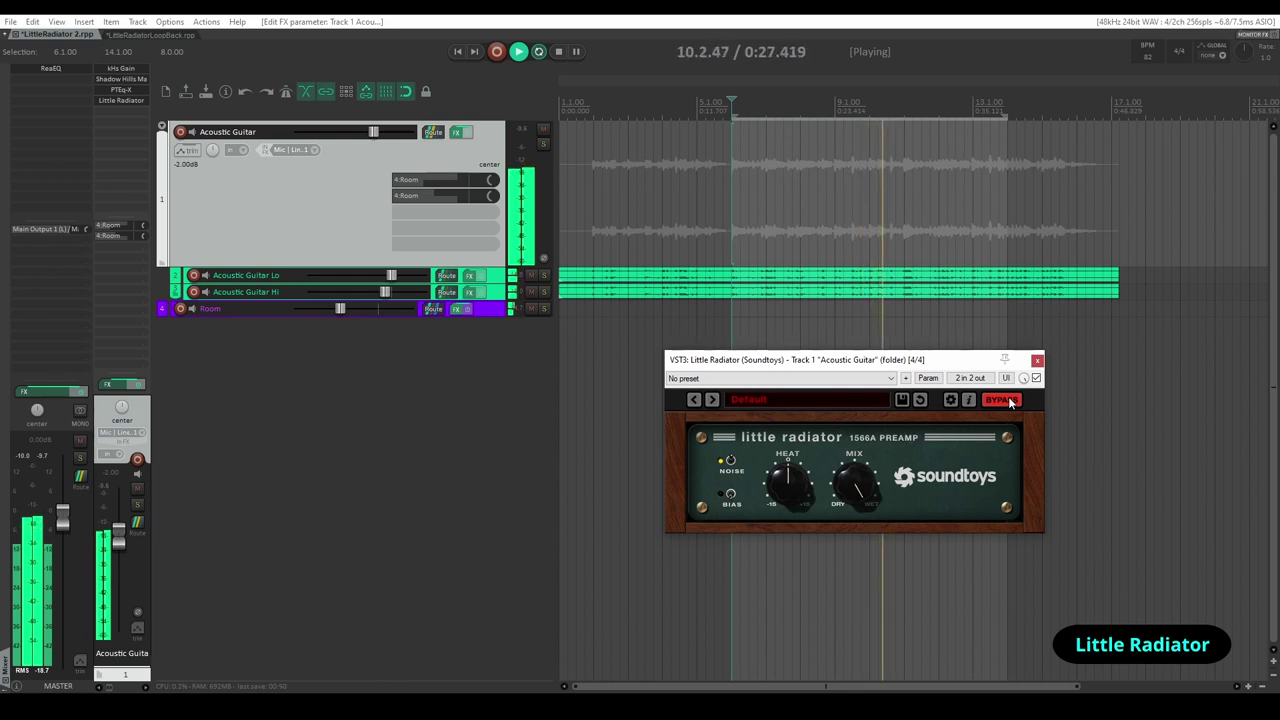
{"action": "left_click", "coordinate": [1010, 402]}
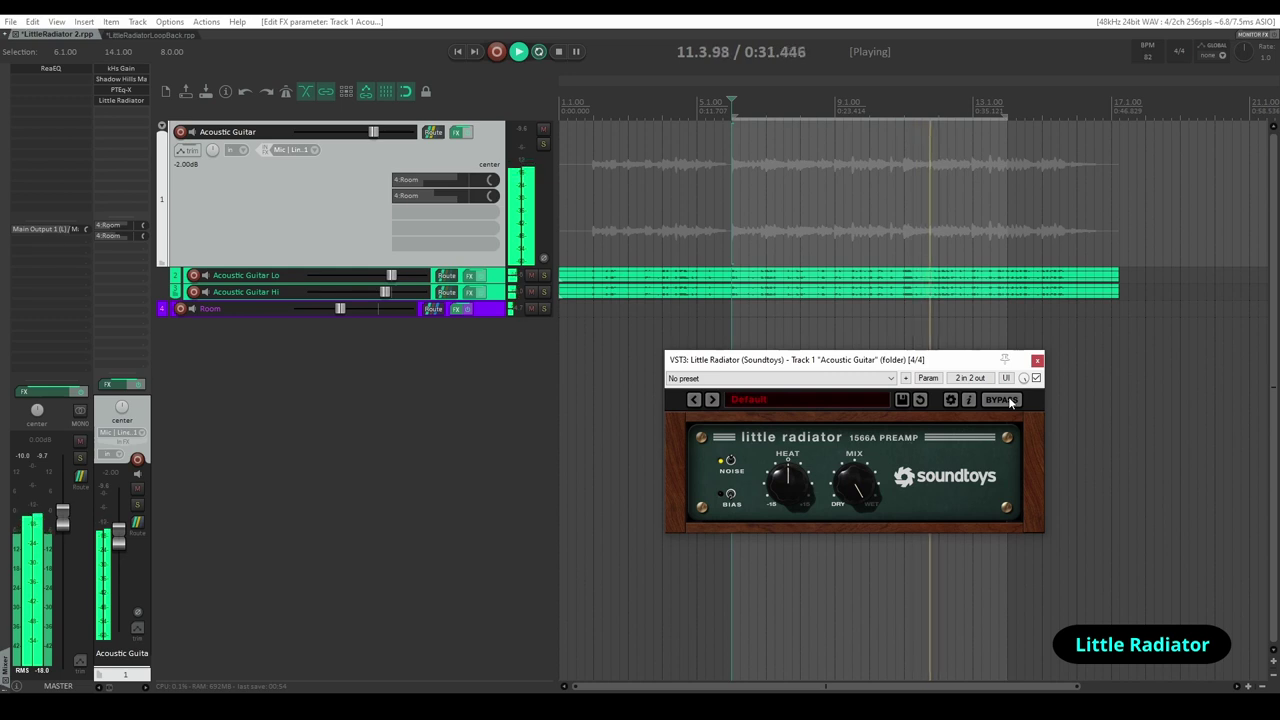
{"action": "left_click", "coordinate": [1010, 402]}
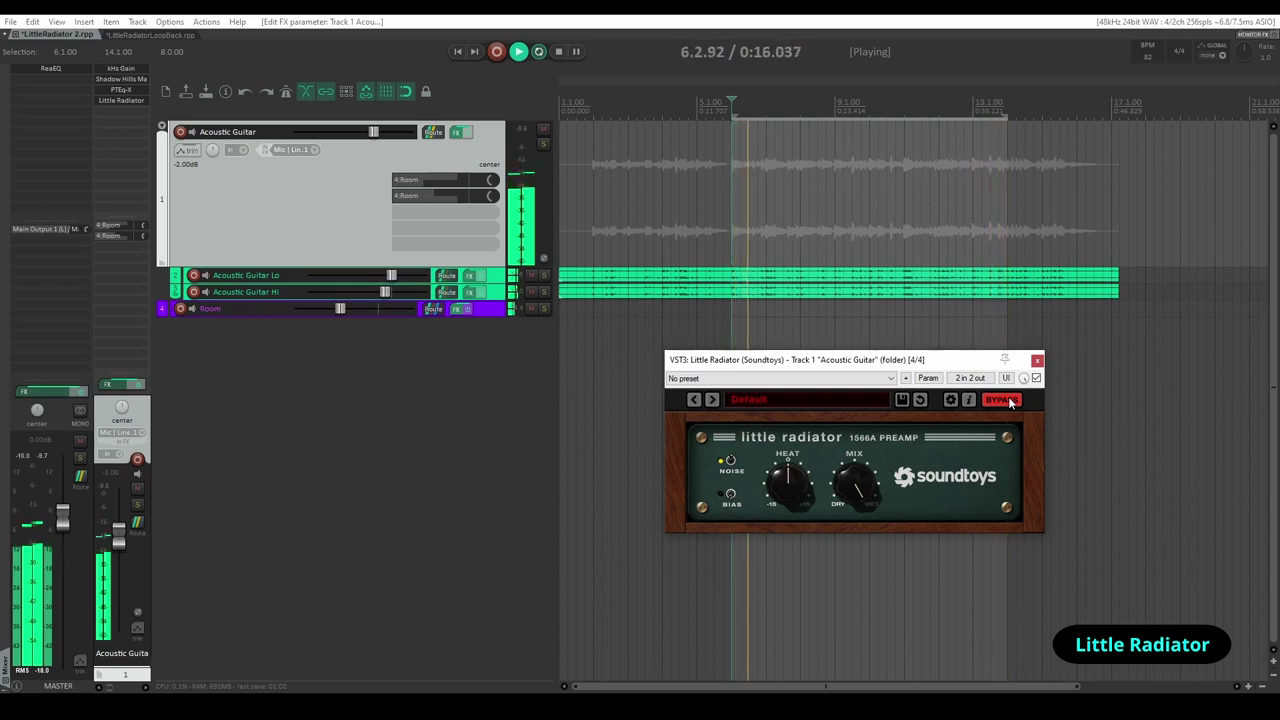
{"action": "left_click", "coordinate": [1010, 401]}
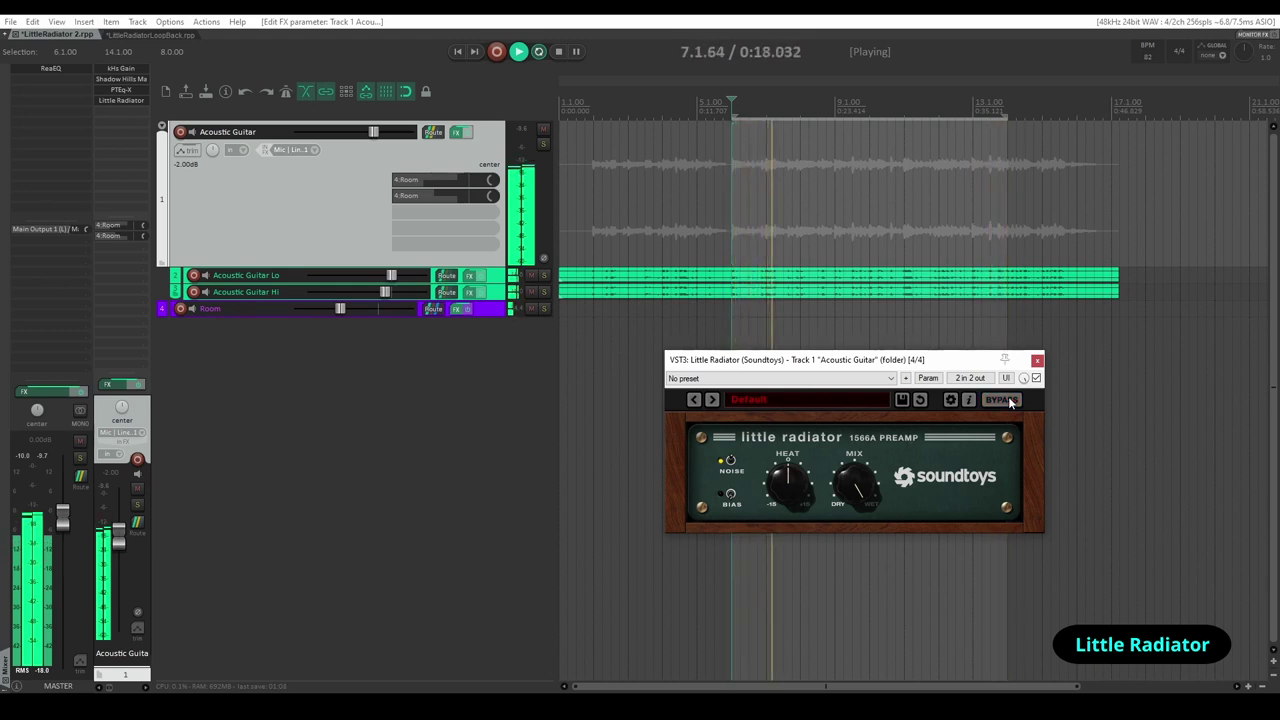
{"action": "left_click", "coordinate": [1010, 401]}
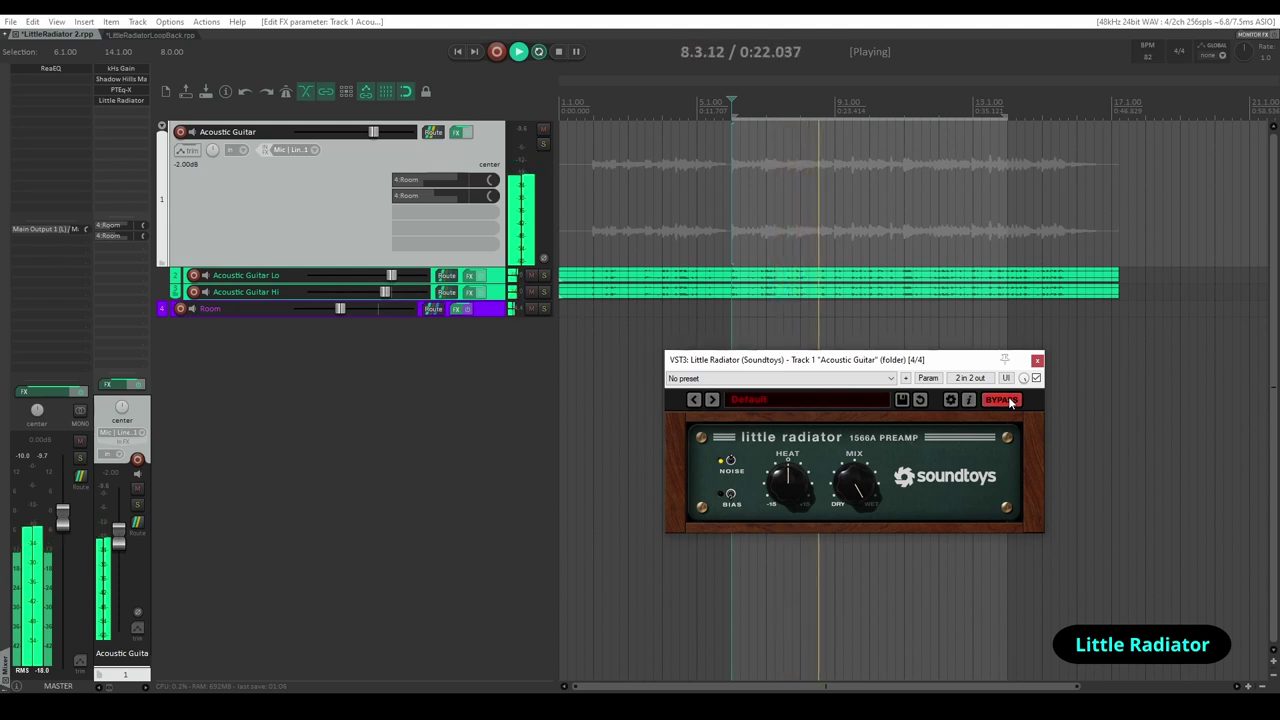
{"action": "left_click", "coordinate": [1010, 401]}
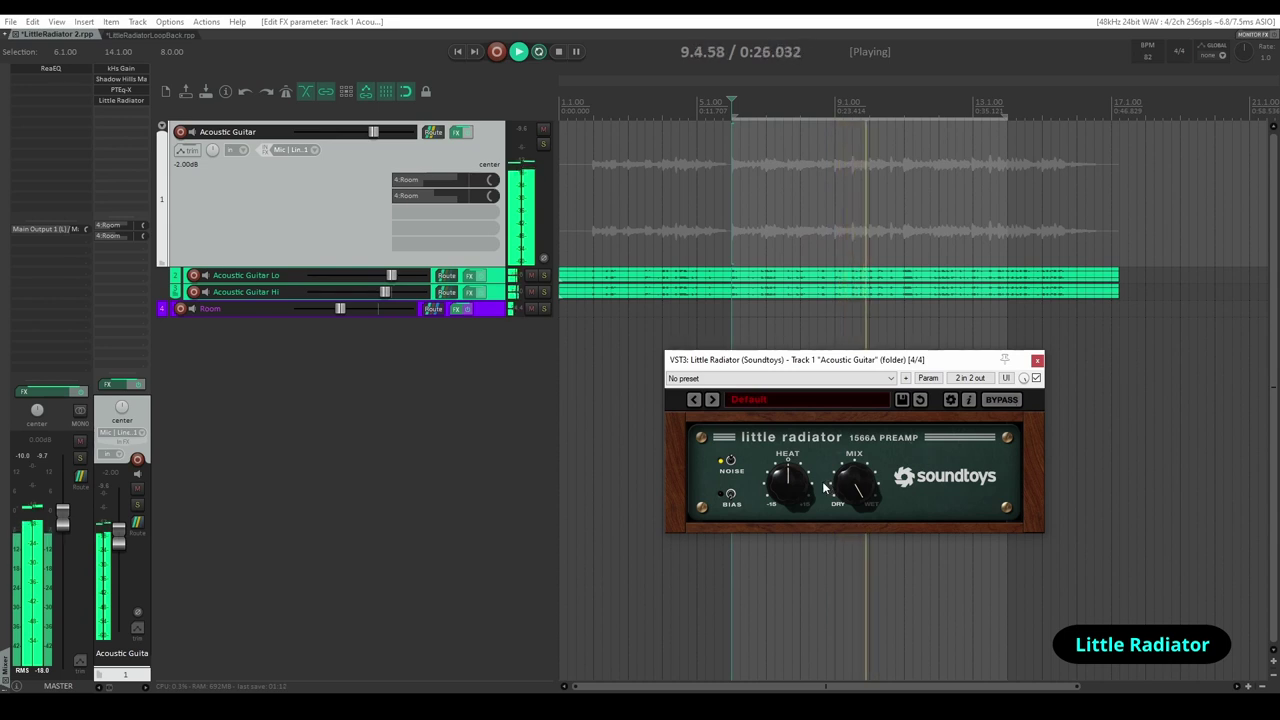
{"action": "key", "text": "space"}
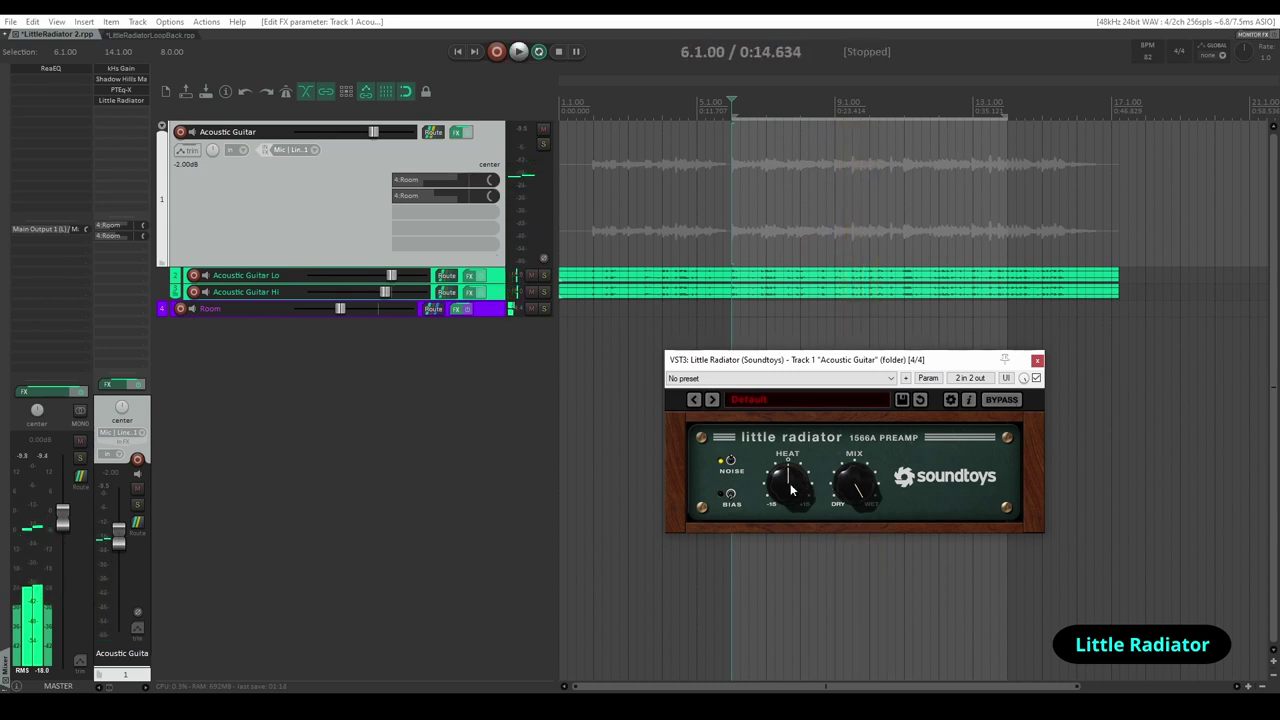
Play the loop while raising Little Radiator's Heat, return Heat to 0 and stop playback
{"action": "key", "text": "space"}
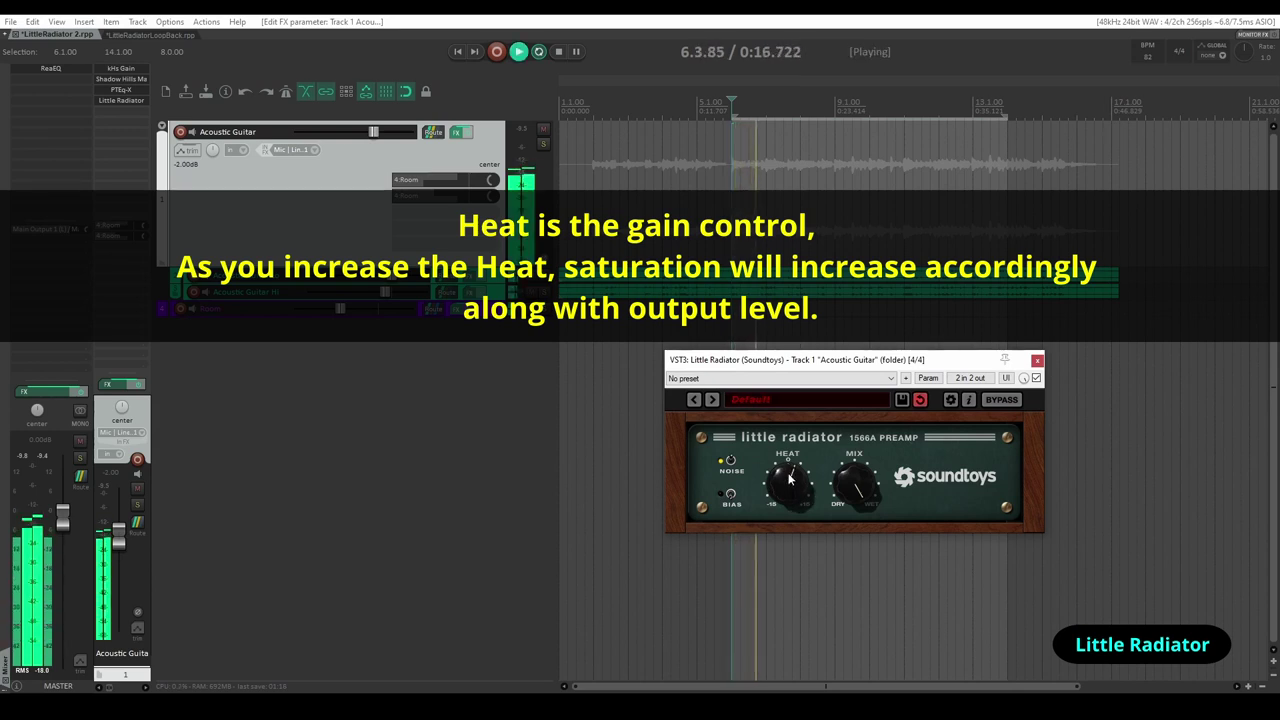
{"action": "mouse_move", "coordinate": [790, 478]}
{"action": "left_mouse_down"}
{"action": "mouse_move", "coordinate": [795, 462]}
{"action": "mouse_move", "coordinate": [795, 490]}
{"action": "left_mouse_up"}
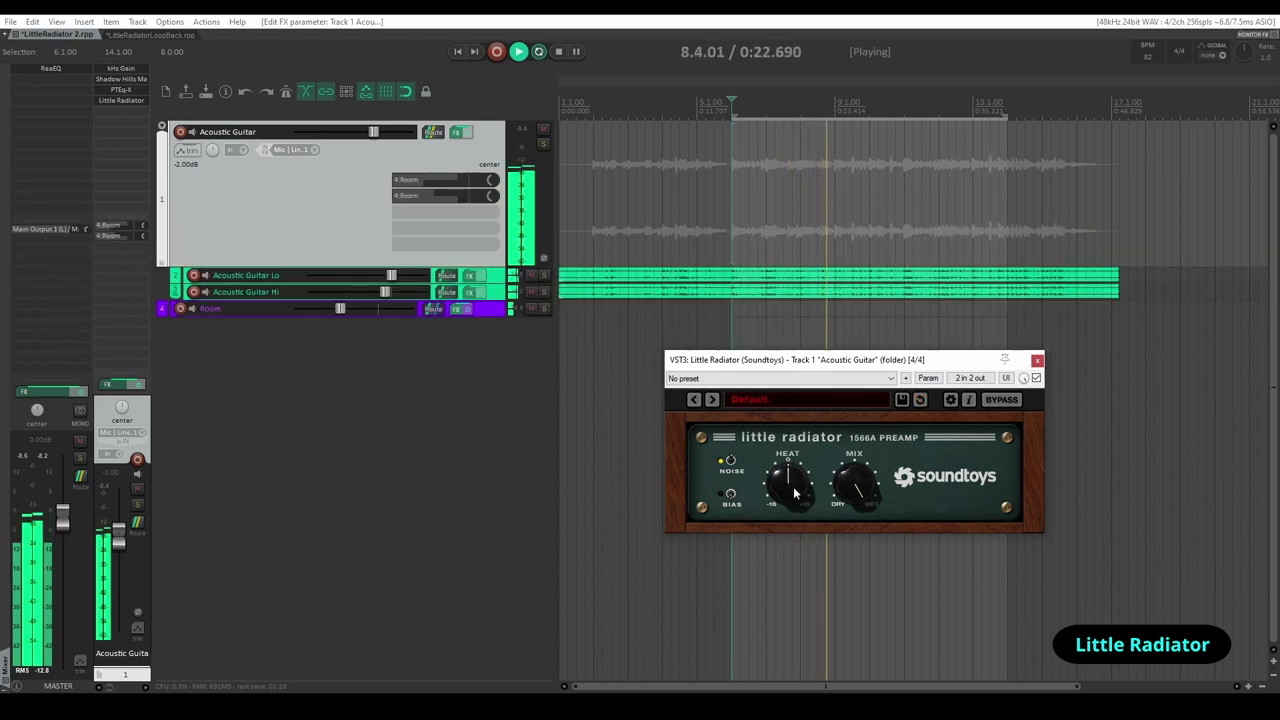
{"action": "key", "text": "space"}
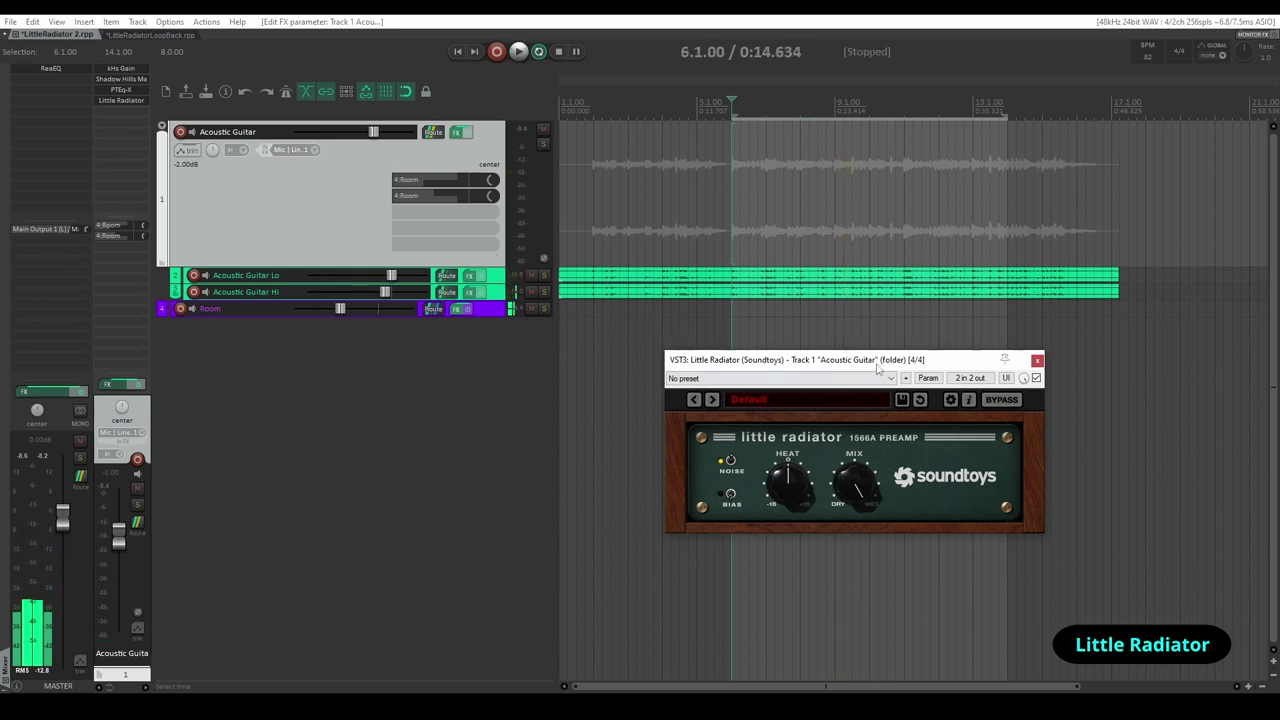
Open the master track's ReaEQ beside the Little Radiator window and temporarily raise its output gain to listen to the plugin's noise
{"action": "left_click_drag", "start_coordinate": [877, 368], "coordinate": [388, 357]}
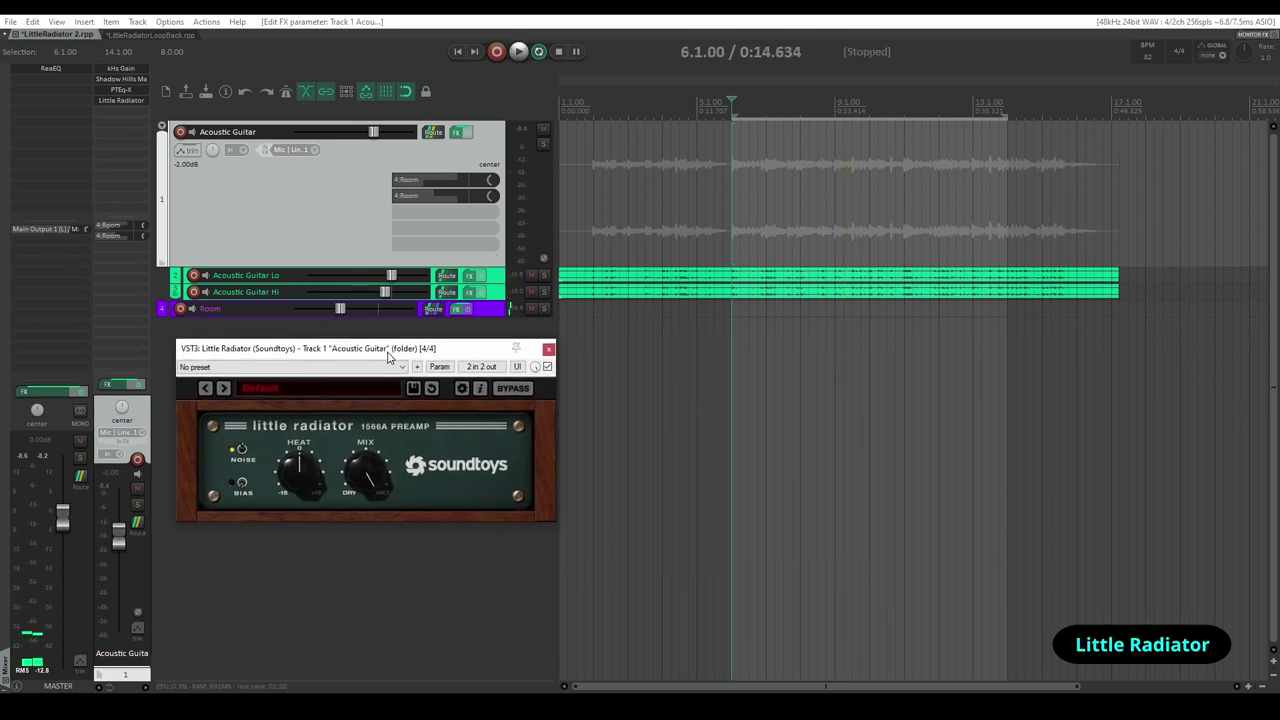
{"action": "left_click", "coordinate": [51, 68]}
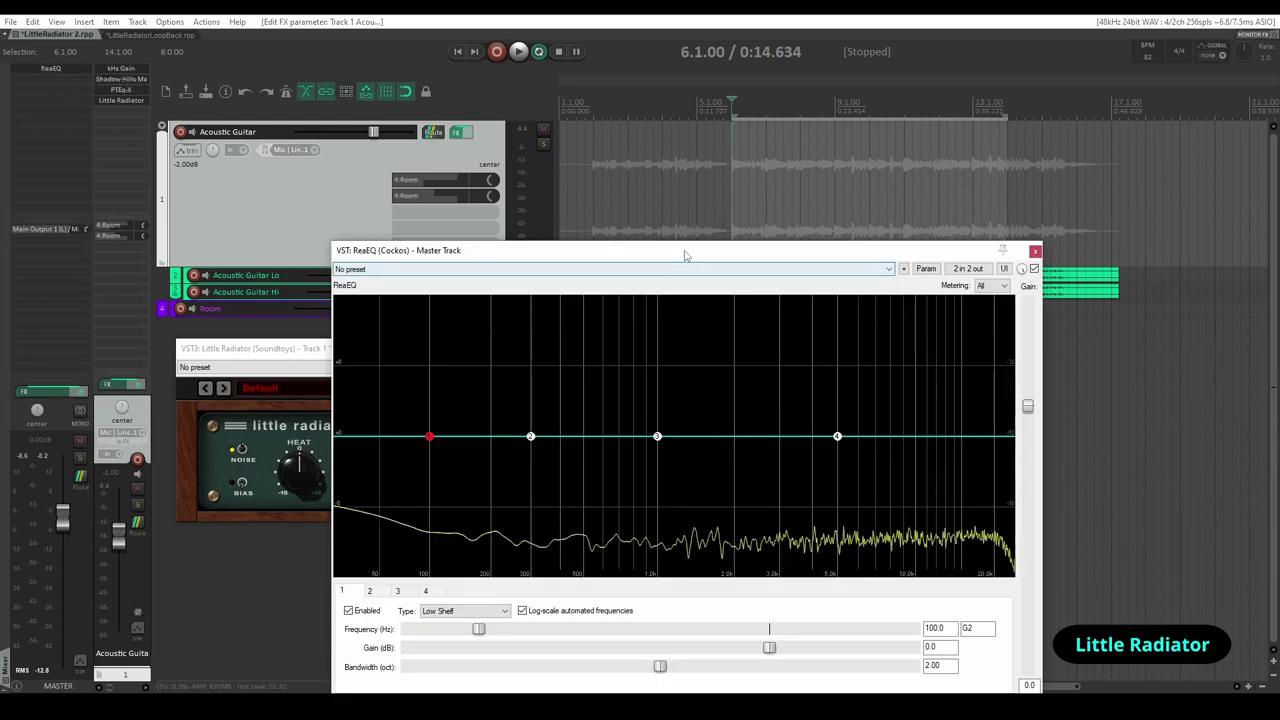
{"action": "left_click_drag", "start_coordinate": [686, 248], "coordinate": [915, 315]}
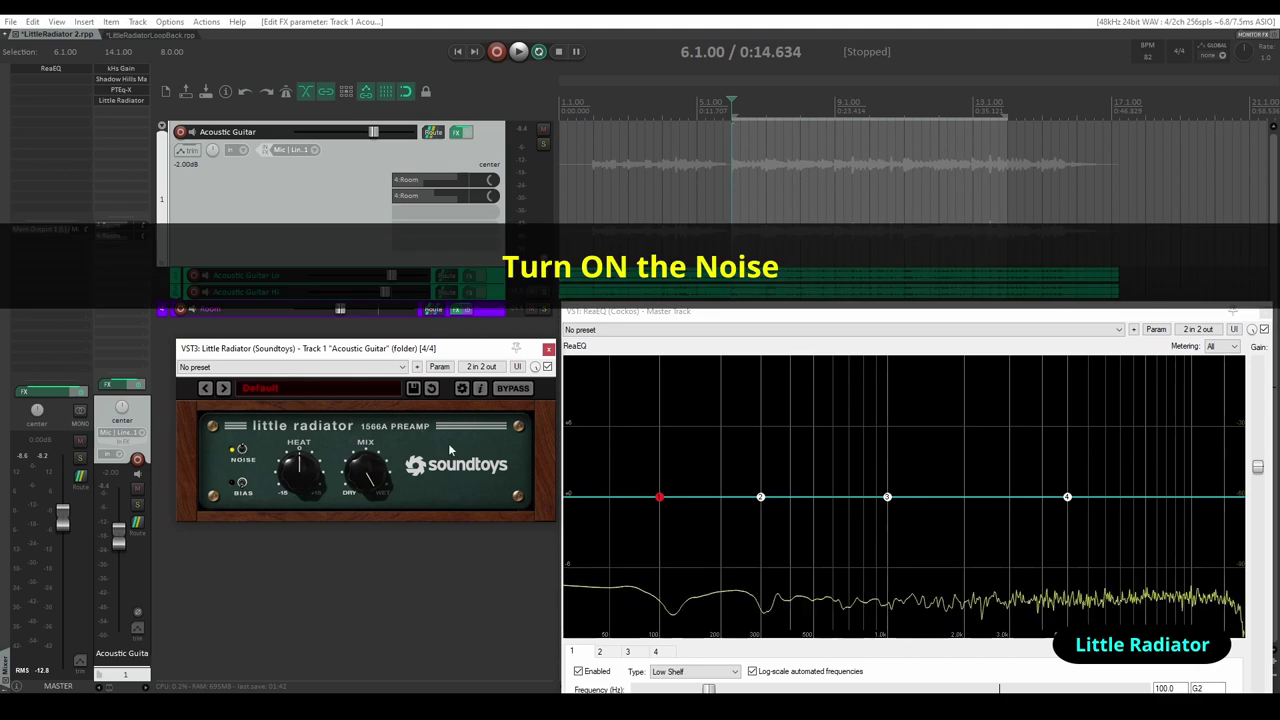
{"action": "left_click_drag", "start_coordinate": [1258, 468], "coordinate": [1257, 362]}
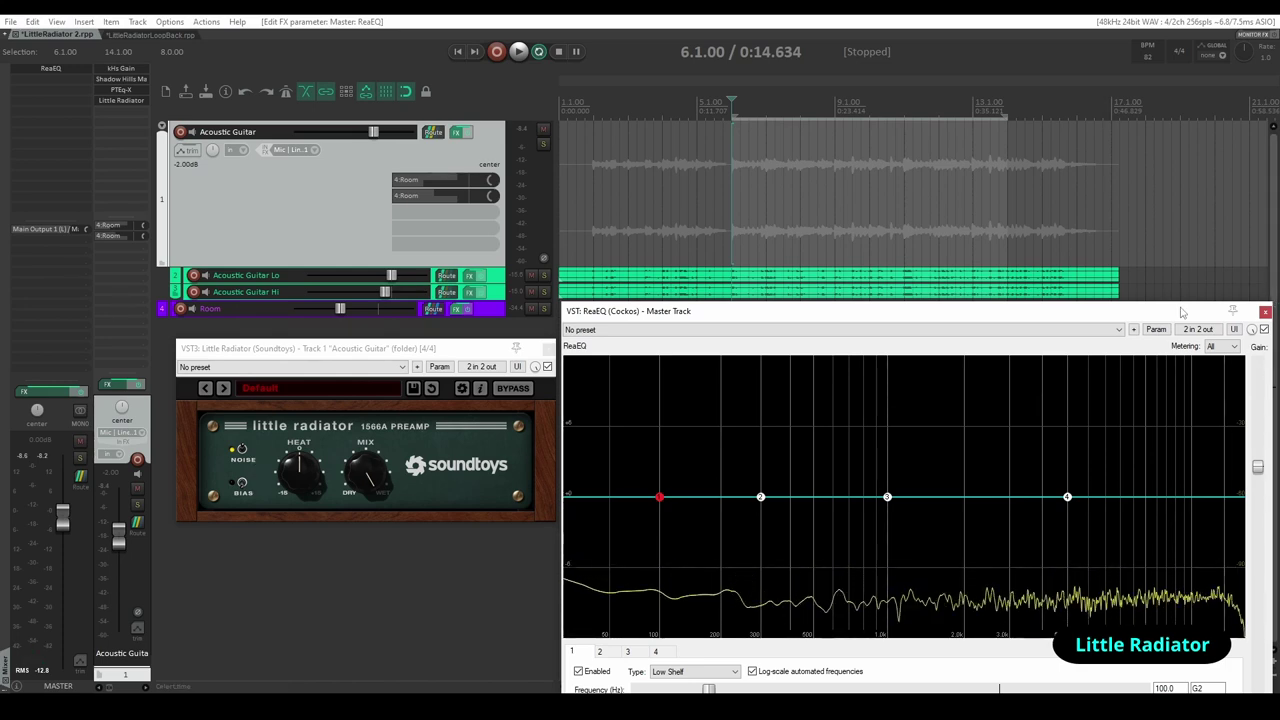
Switch Little Radiator's Noise off and on again to compare the spectrum, then close ReaEQ and move the plugin window back
{"action": "left_click", "coordinate": [240, 455]}
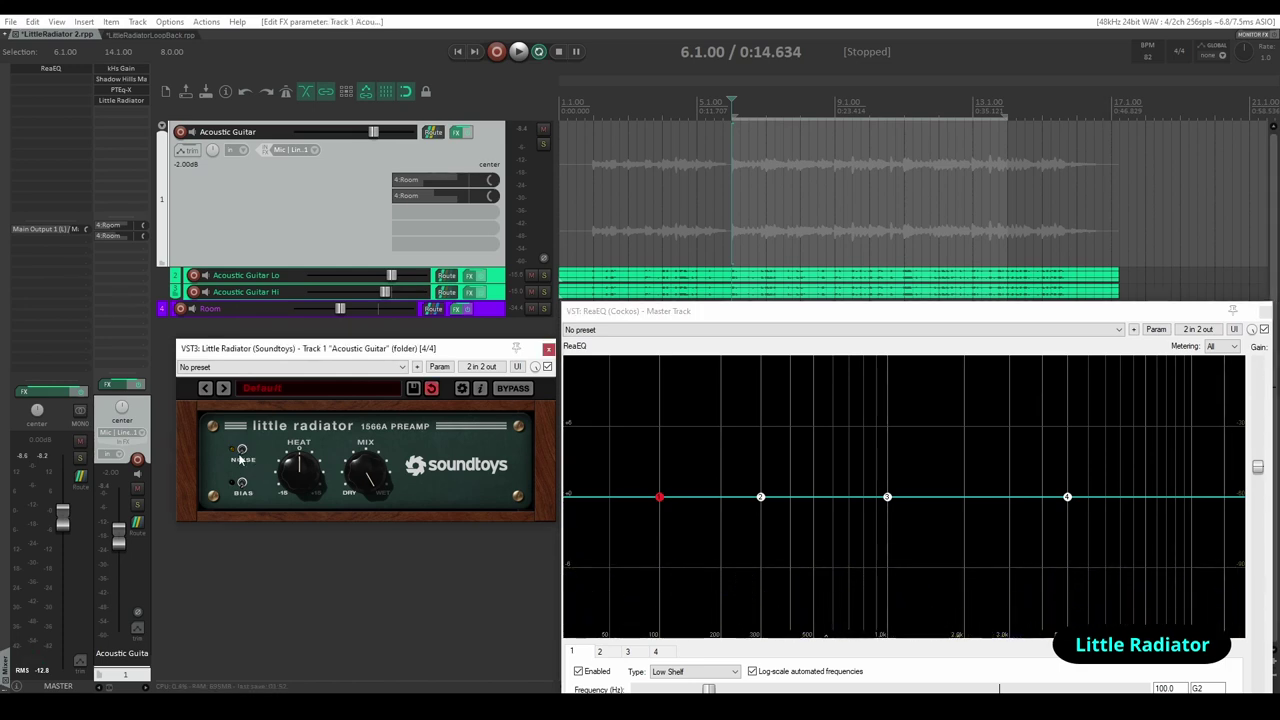
{"action": "left_click", "coordinate": [240, 455]}
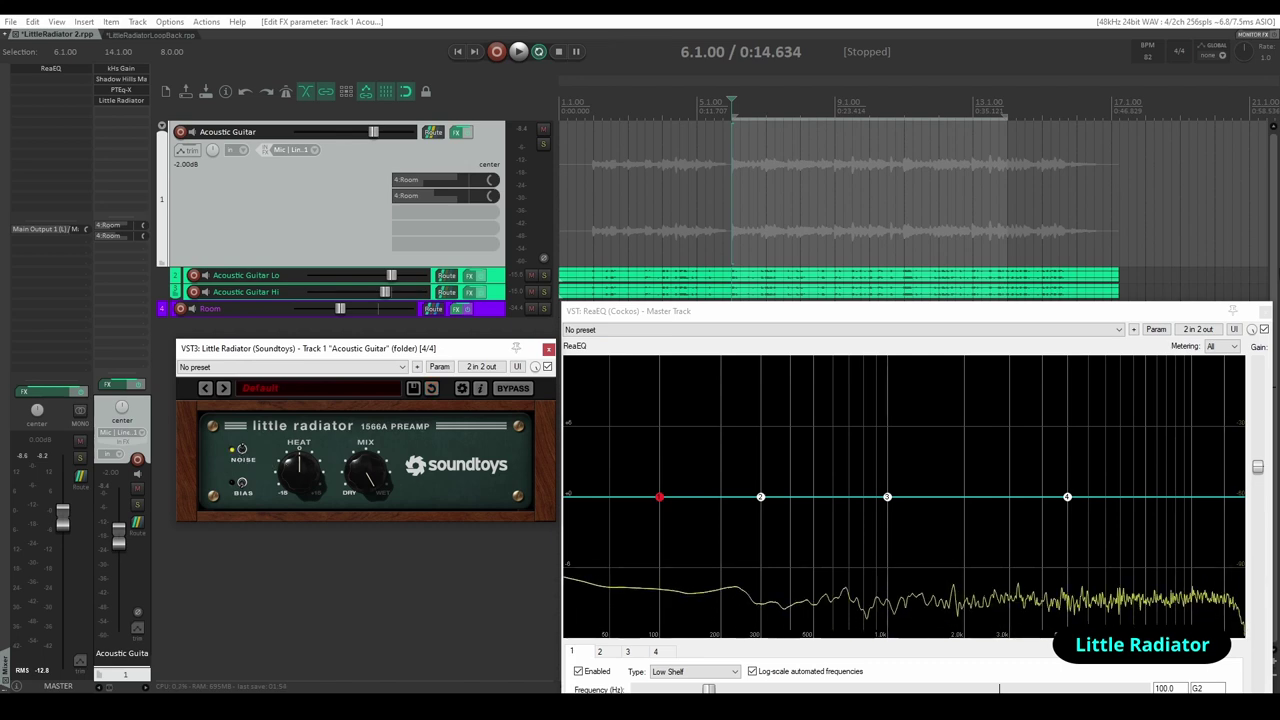
{"action": "left_click", "coordinate": [1265, 312]}
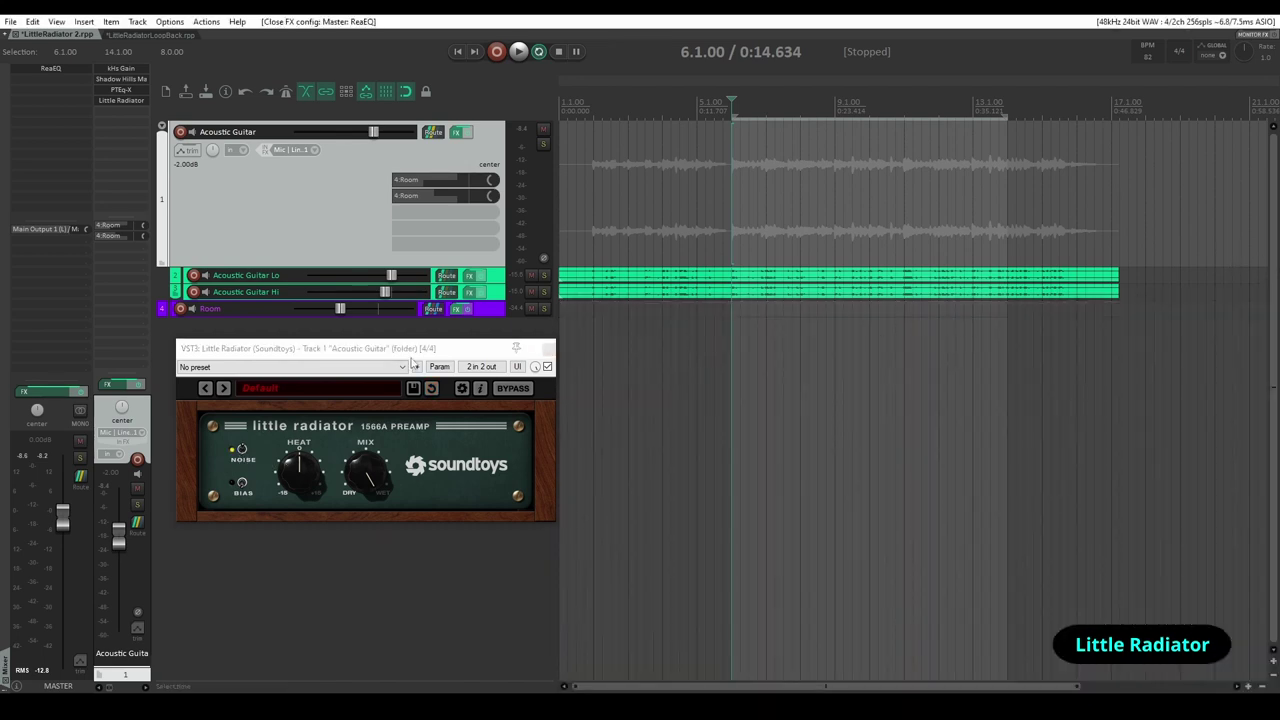
{"action": "left_click_drag", "start_coordinate": [413, 350], "coordinate": [821, 357]}
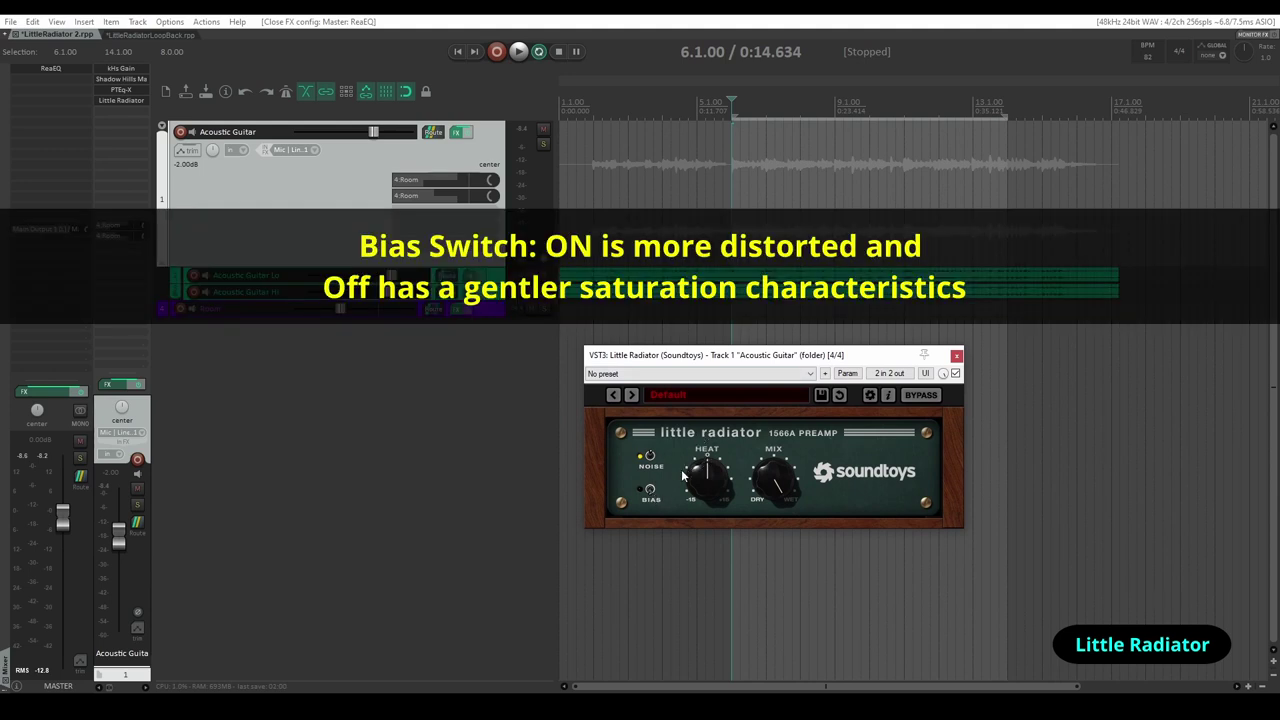
Play the loop with Little Radiator's Bias switched on and vary Mix around the halfway position to hear the distortion
{"action": "key", "text": "space"}
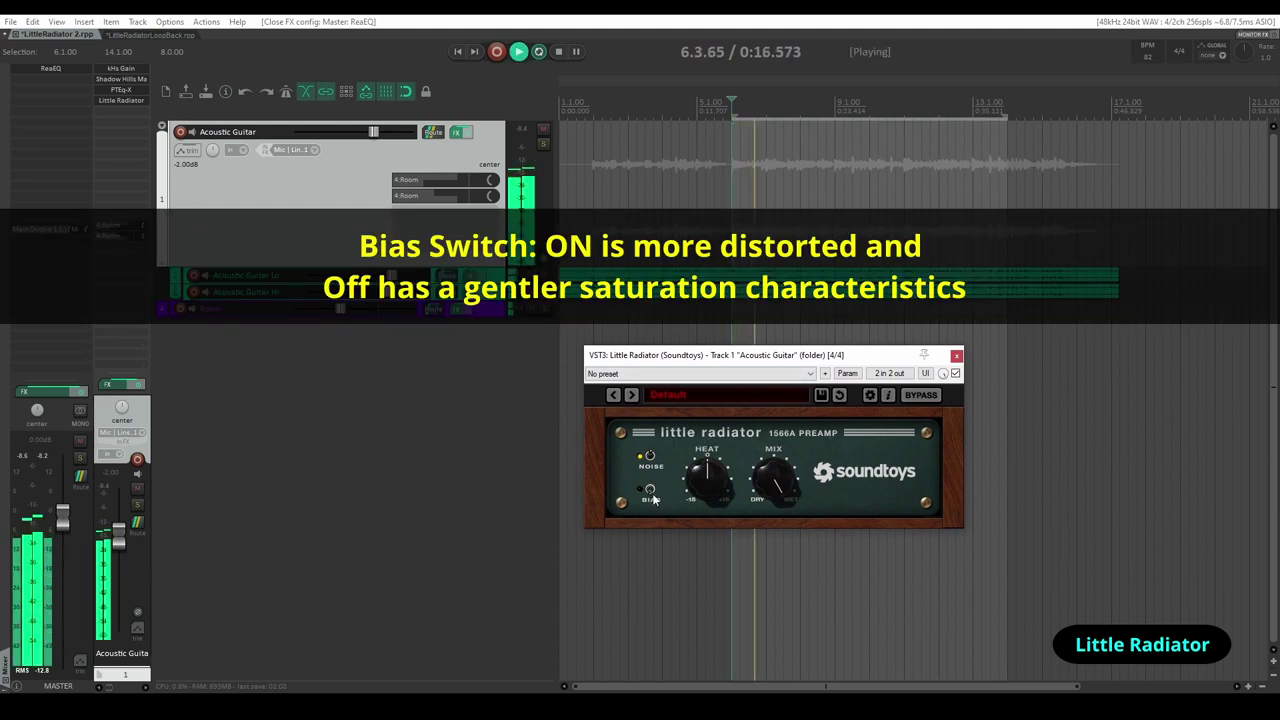
{"action": "left_click", "coordinate": [651, 496]}
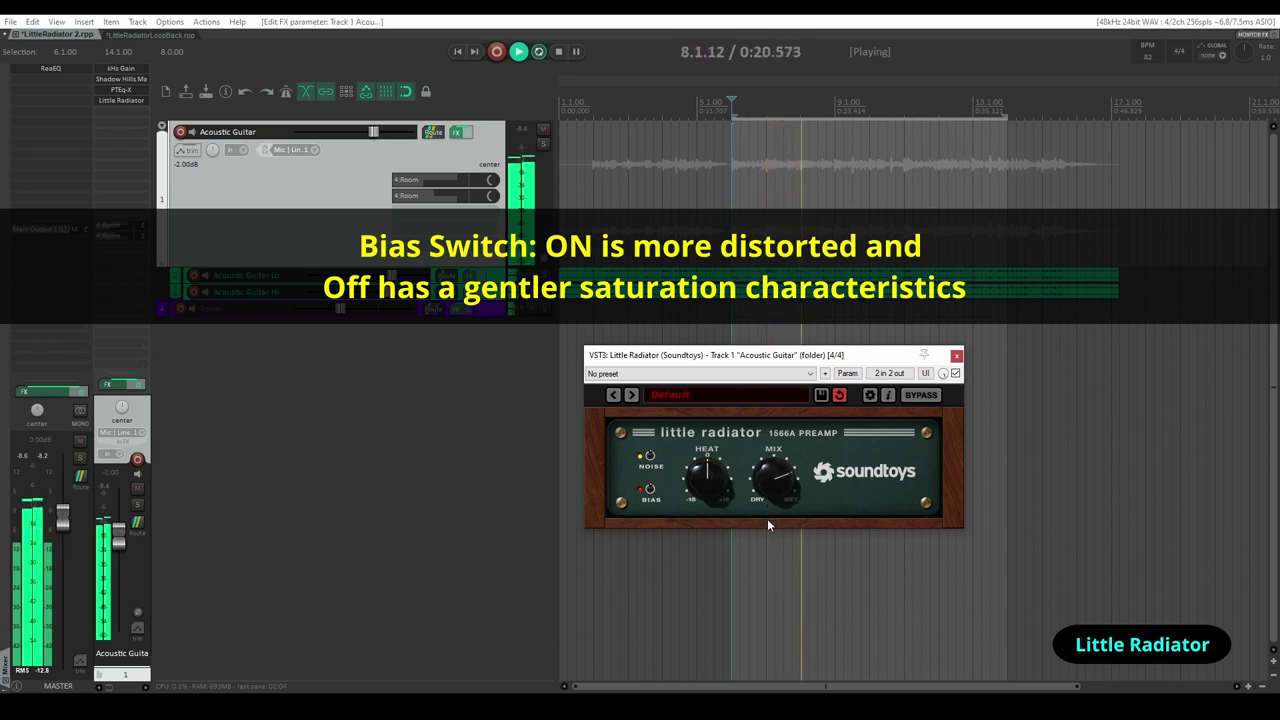
{"action": "left_click_drag", "start_coordinate": [767, 518], "coordinate": [766, 546]}
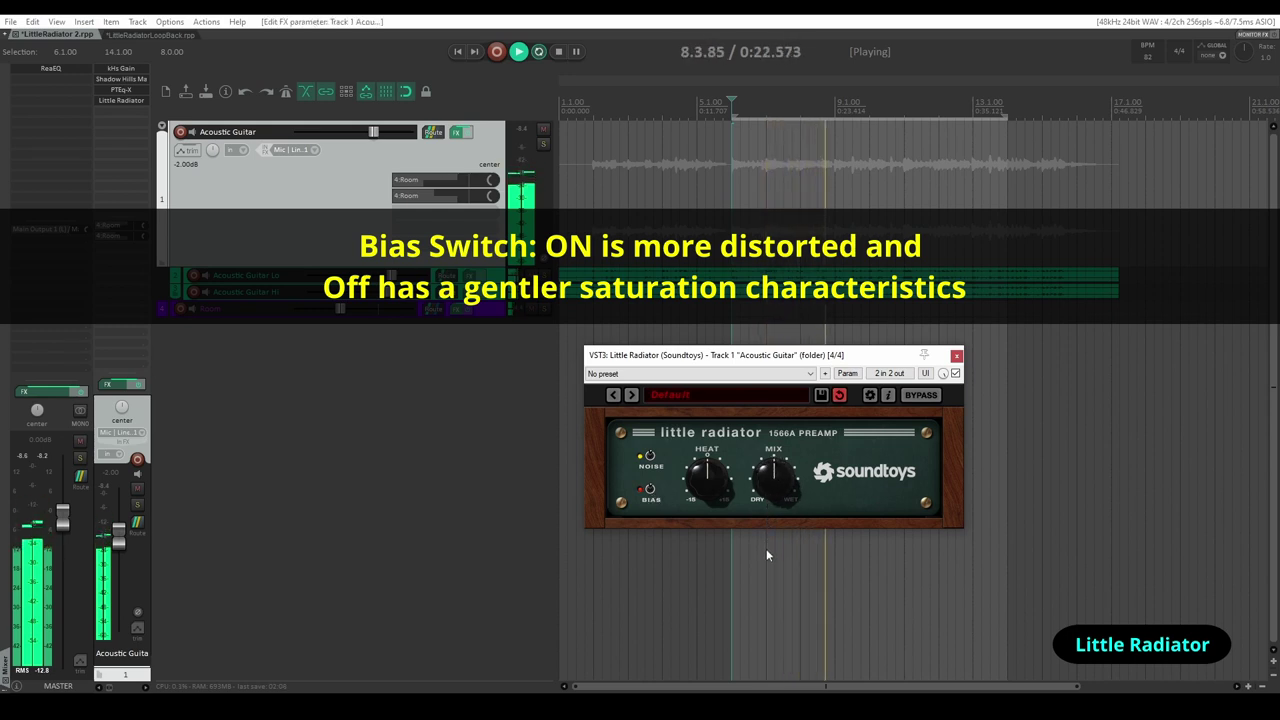
{"action": "left_click_drag", "start_coordinate": [769, 488], "coordinate": [773, 498]}
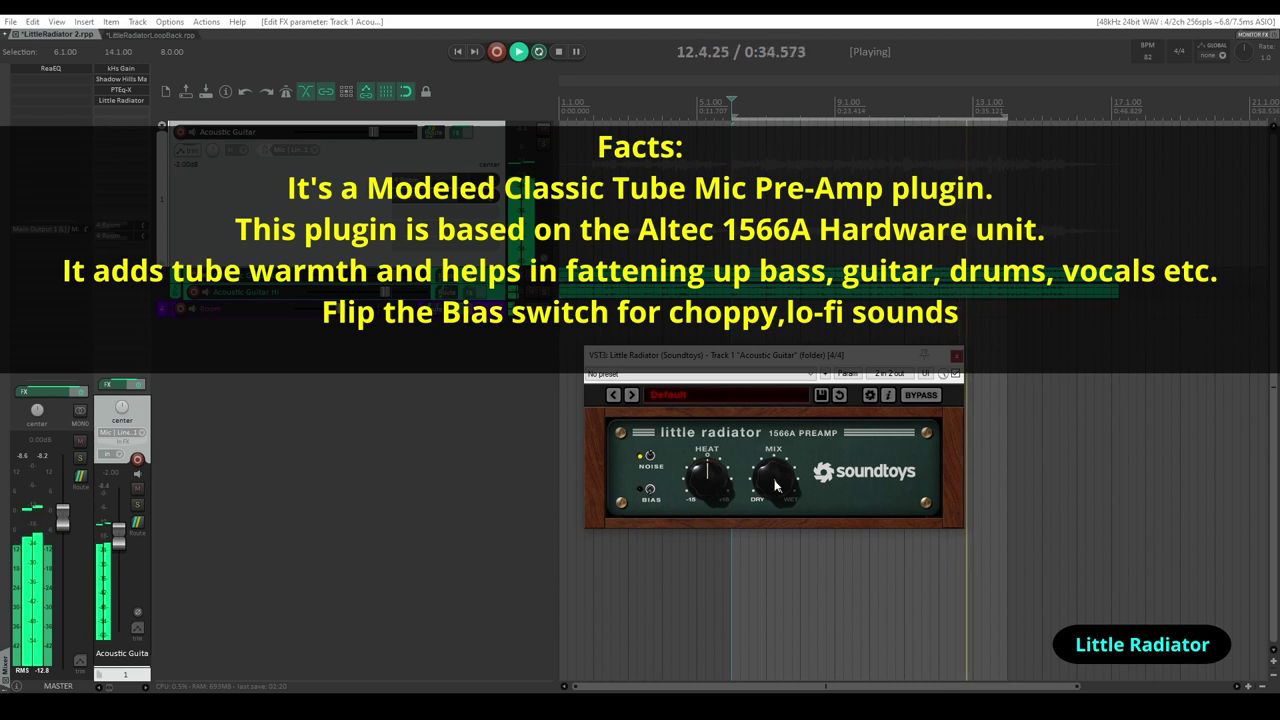
Lower Little Radiator's Mix to halfway with Bias off and toggle the plugin's bypass to compare the sound
{"action": "left_click_drag", "start_coordinate": [771, 480], "coordinate": [763, 542]}
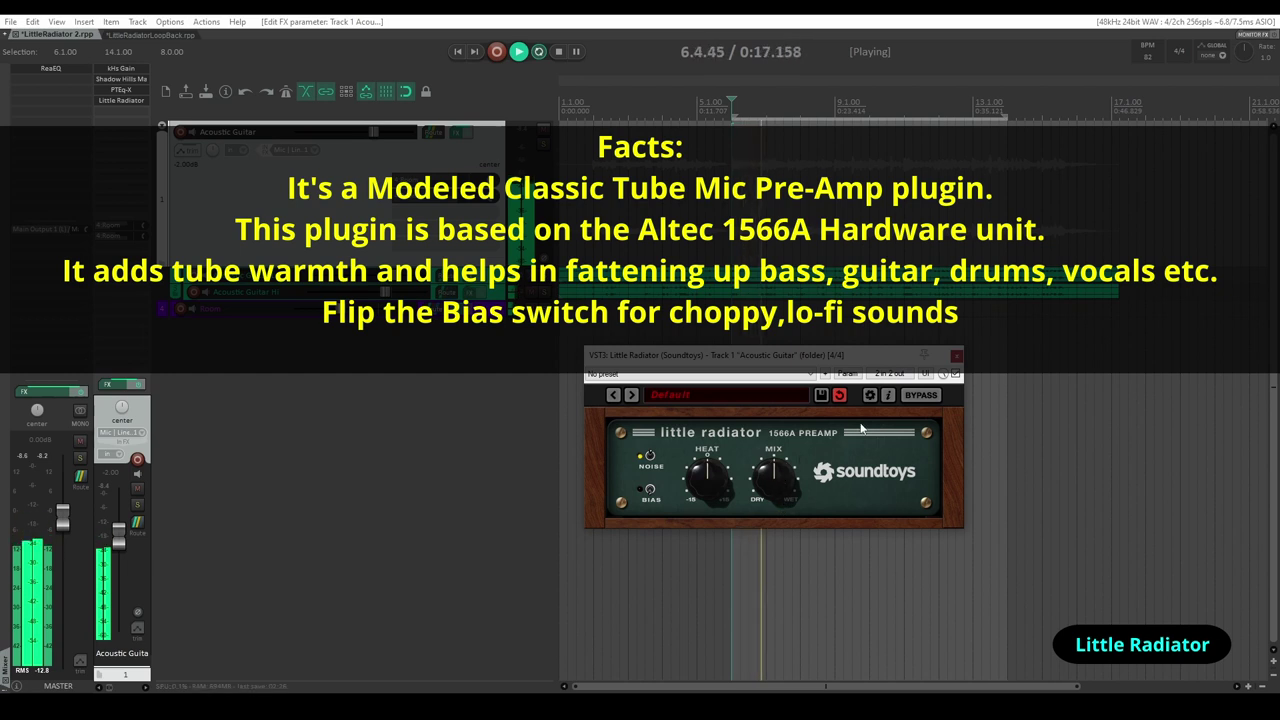
{"action": "left_click", "coordinate": [911, 396]}
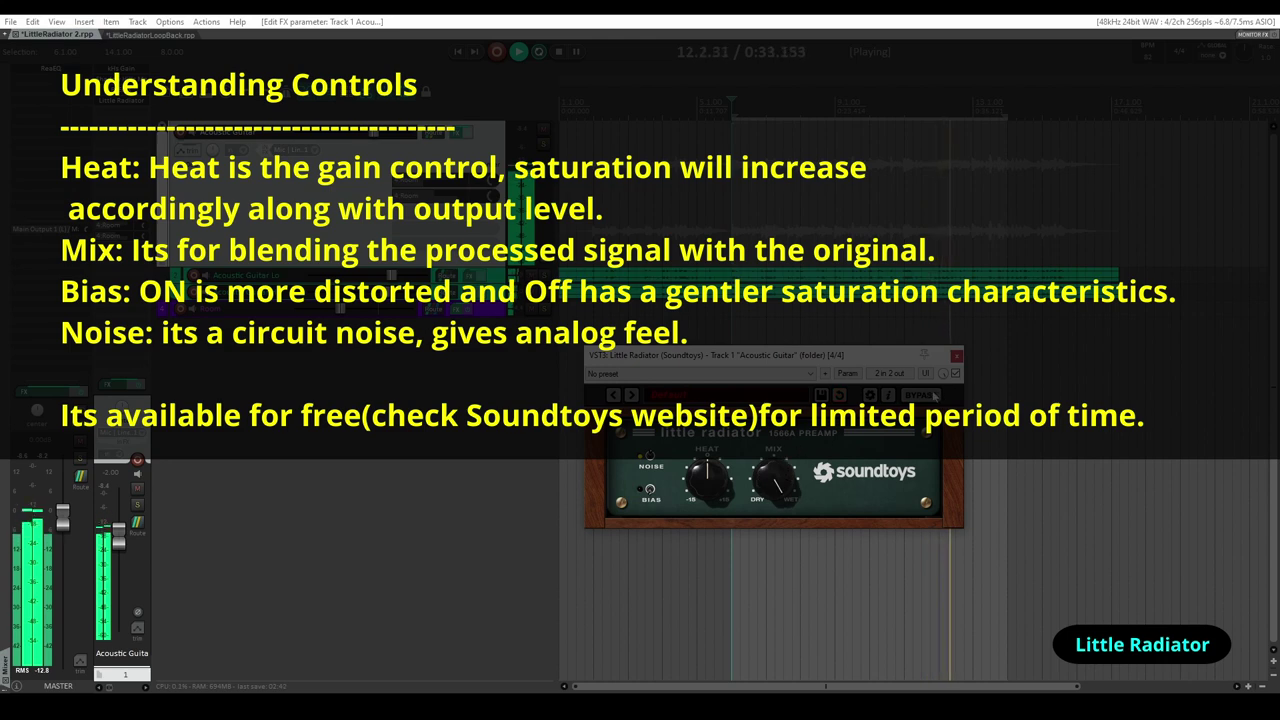
{"action": "left_click", "coordinate": [921, 395]}
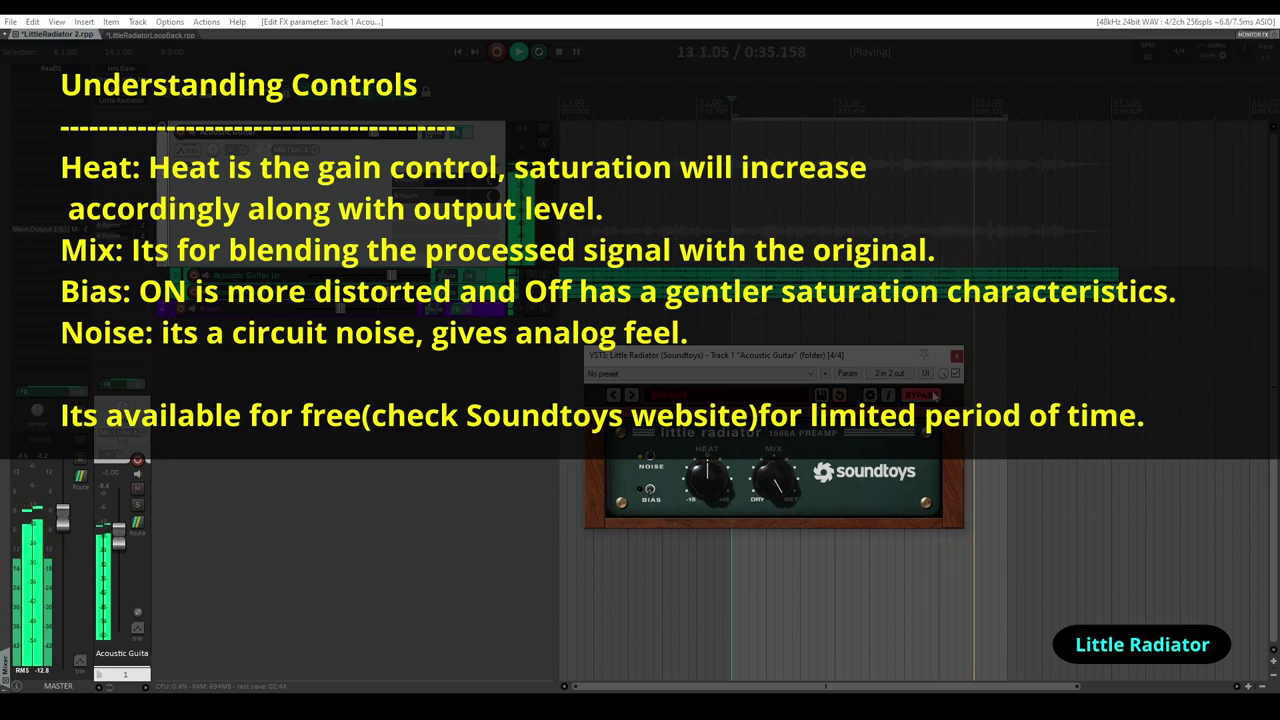